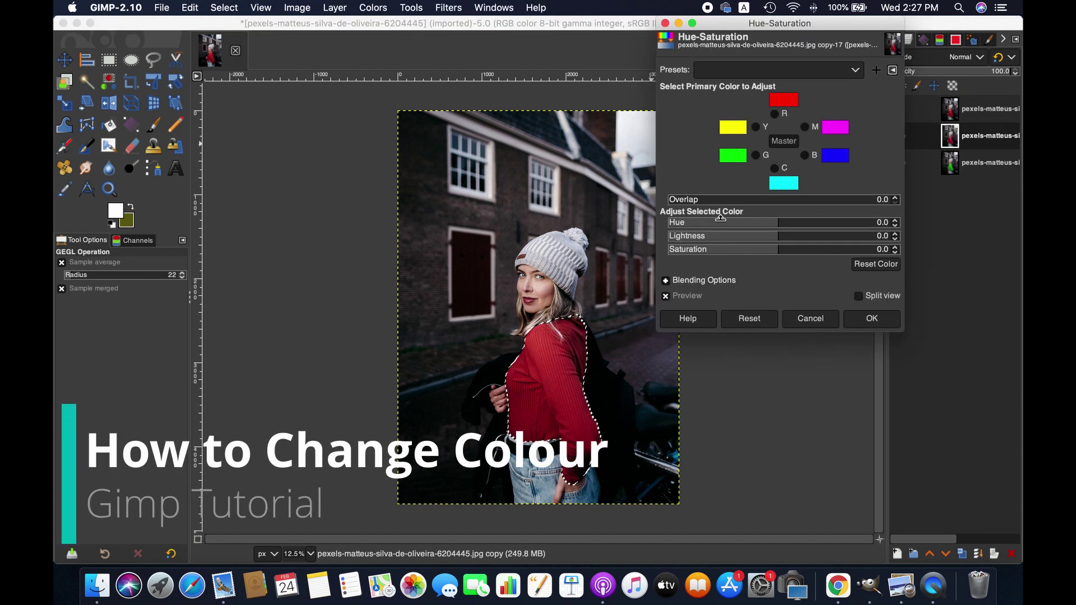
- Shift the hue of the selected red sweater to -94.9 with Hue-Saturation and apply it
left_click(720, 223)
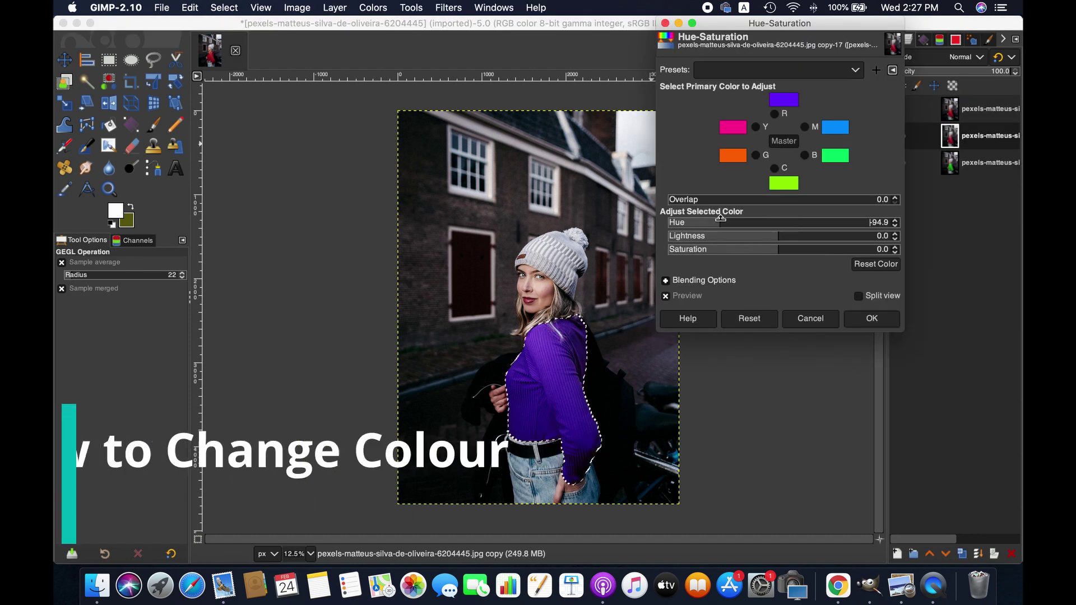
left_click(871, 318)
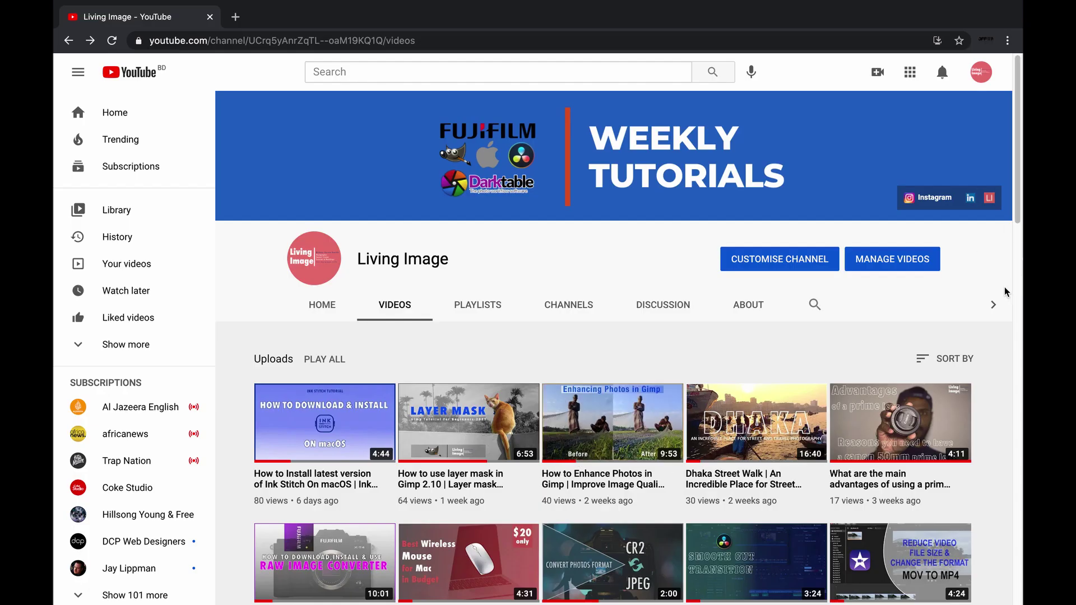
- Switch to the browser and look through the uploaded videos on the Living Image YouTube channel page
scroll(953, 293, "down", 3)
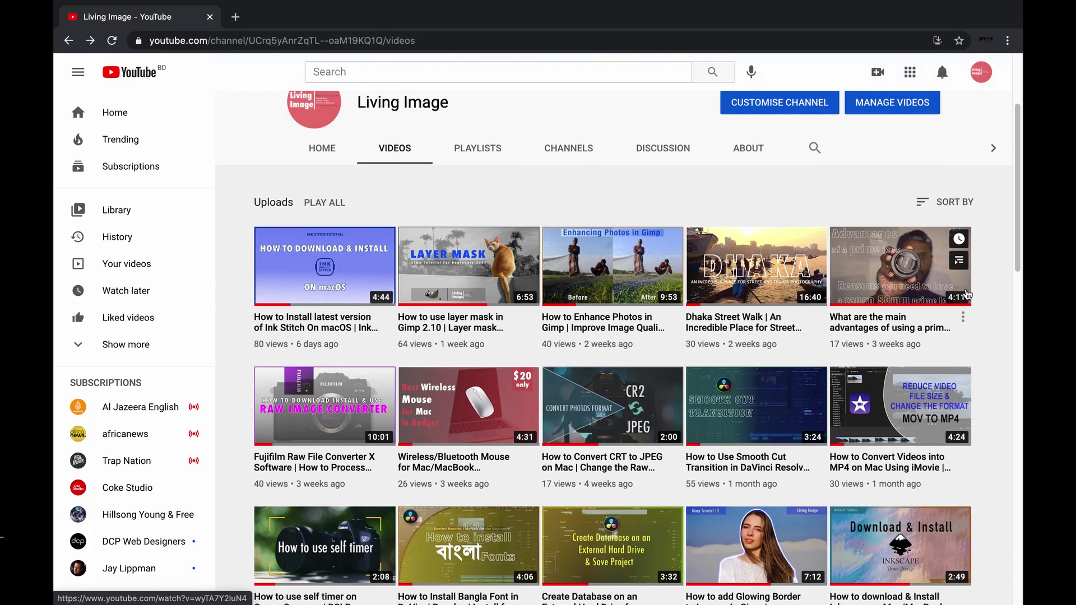
scroll(966, 294, "down", 6)
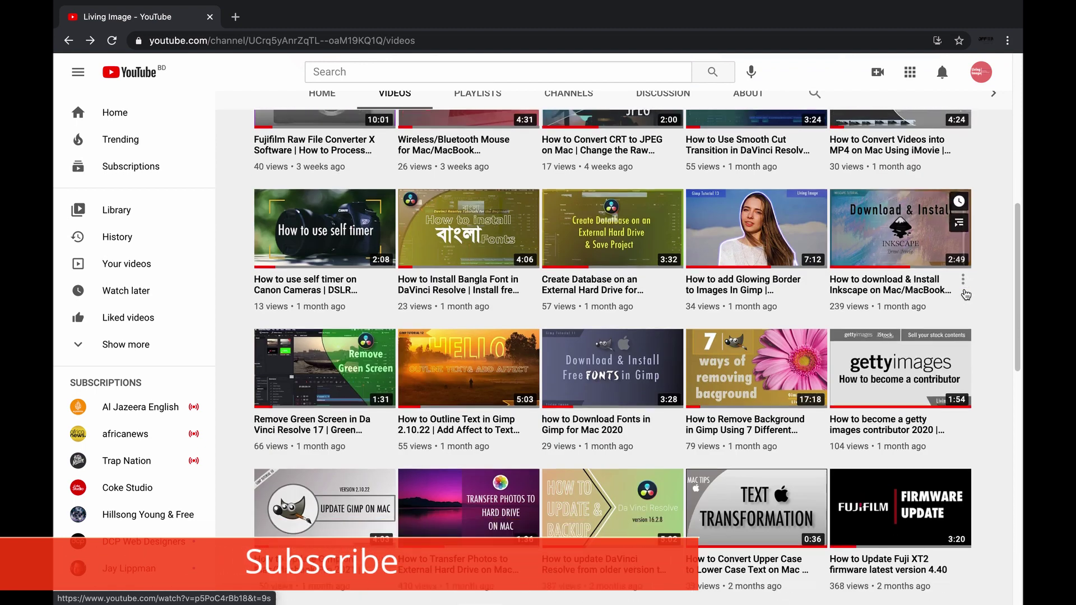
scroll(967, 294, "down", 8)
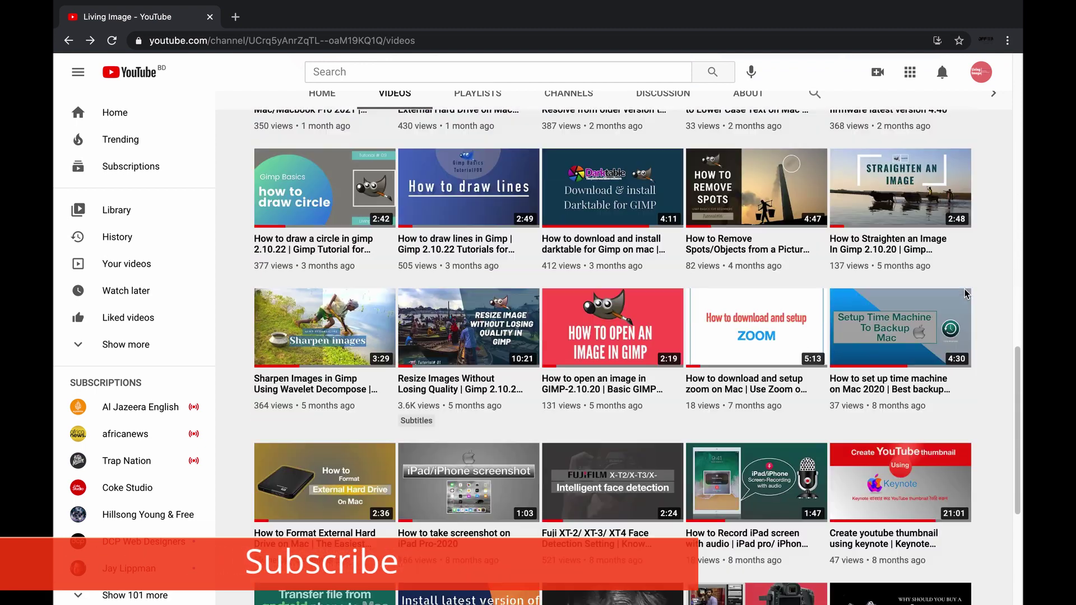
scroll(967, 293, "up", 12)
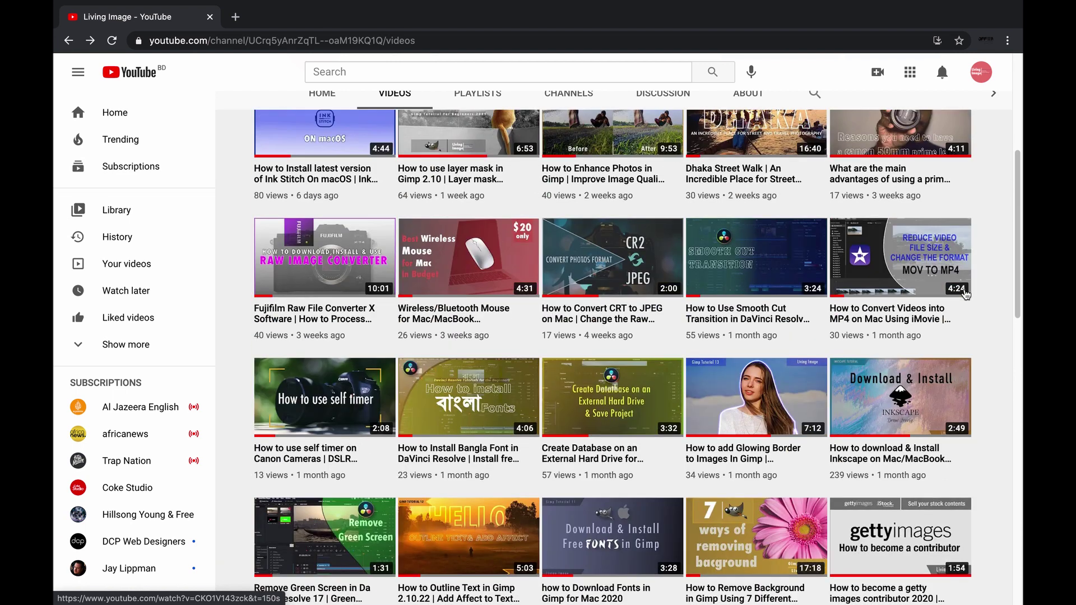
scroll(965, 294, "up", 5)
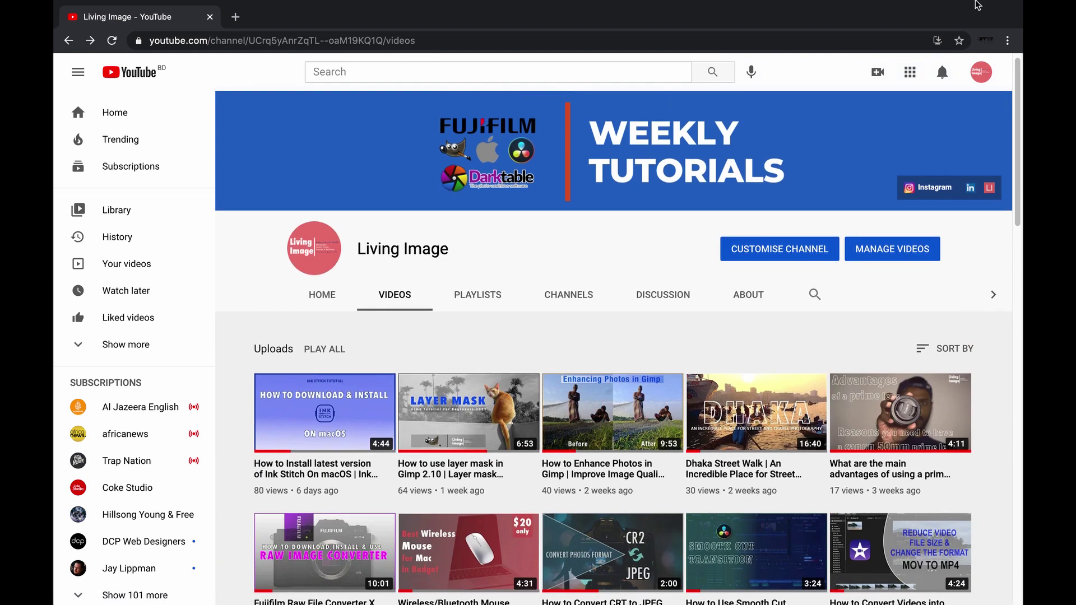
mouse_move(978, 5)
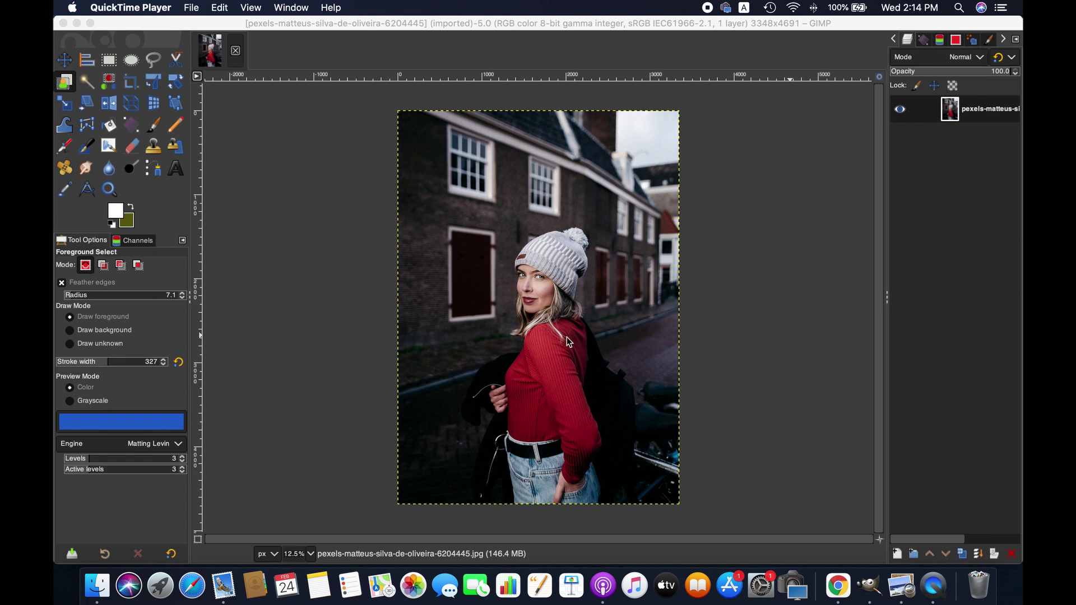
- Duplicate the photo layer twice, making three layers in total, and make the lowest layer active
left_click(949, 128)
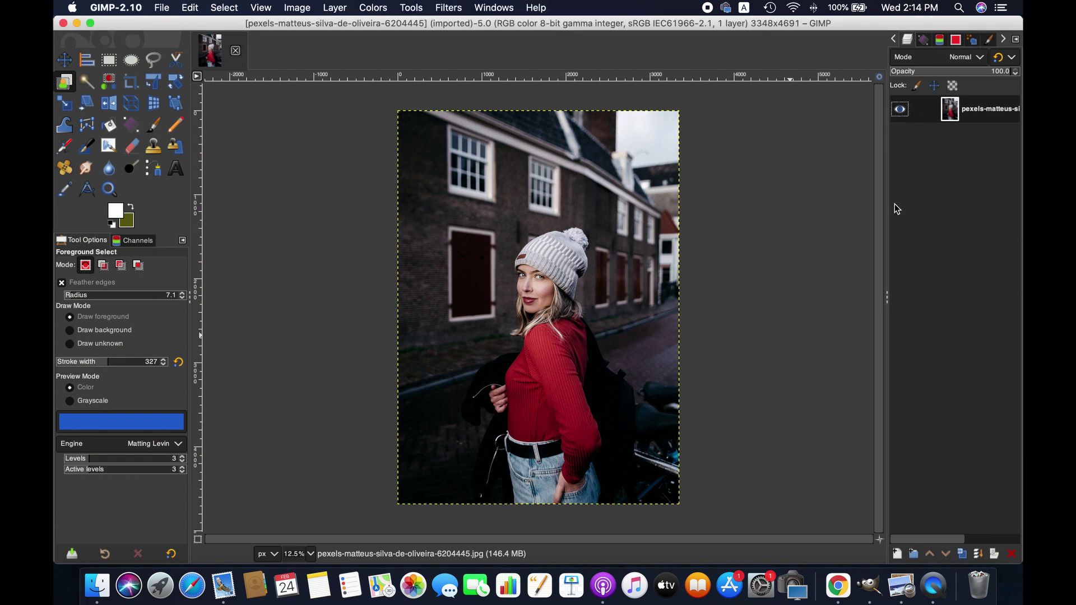
left_click(965, 555)
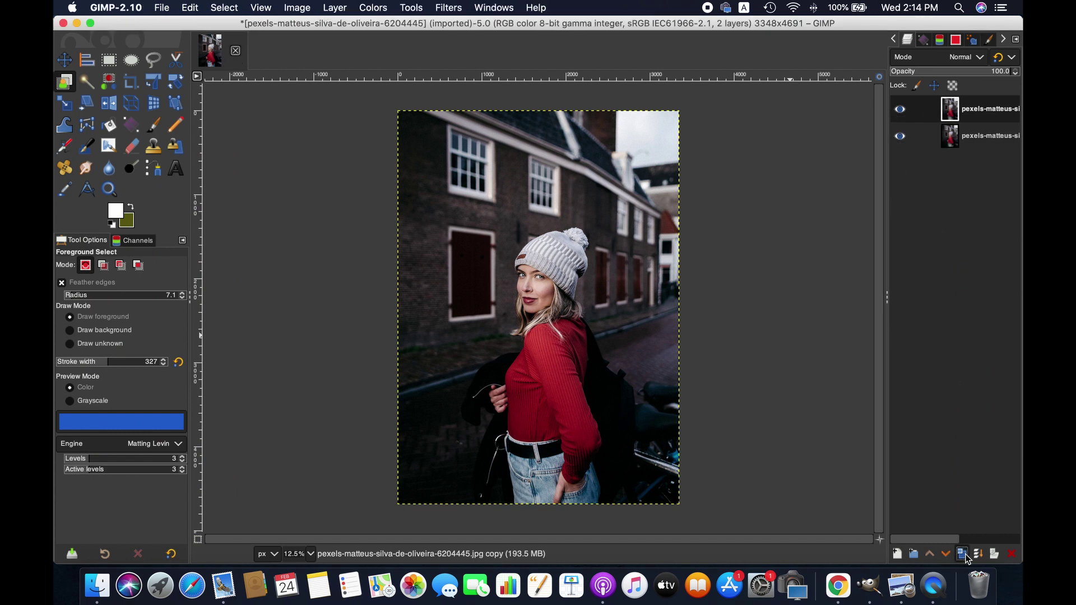
left_click(965, 555)
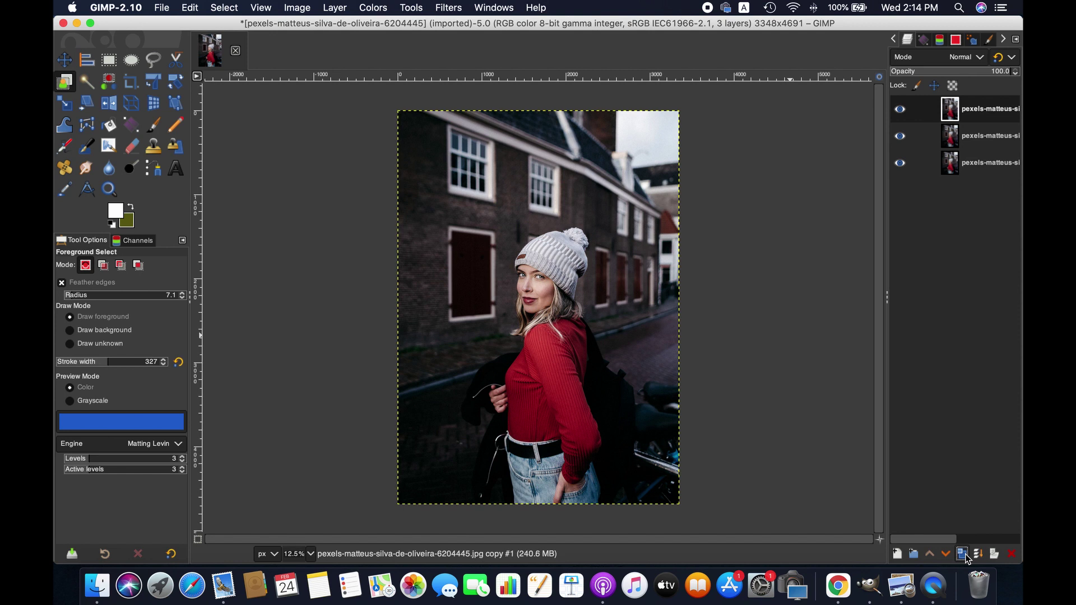
left_click(986, 164)
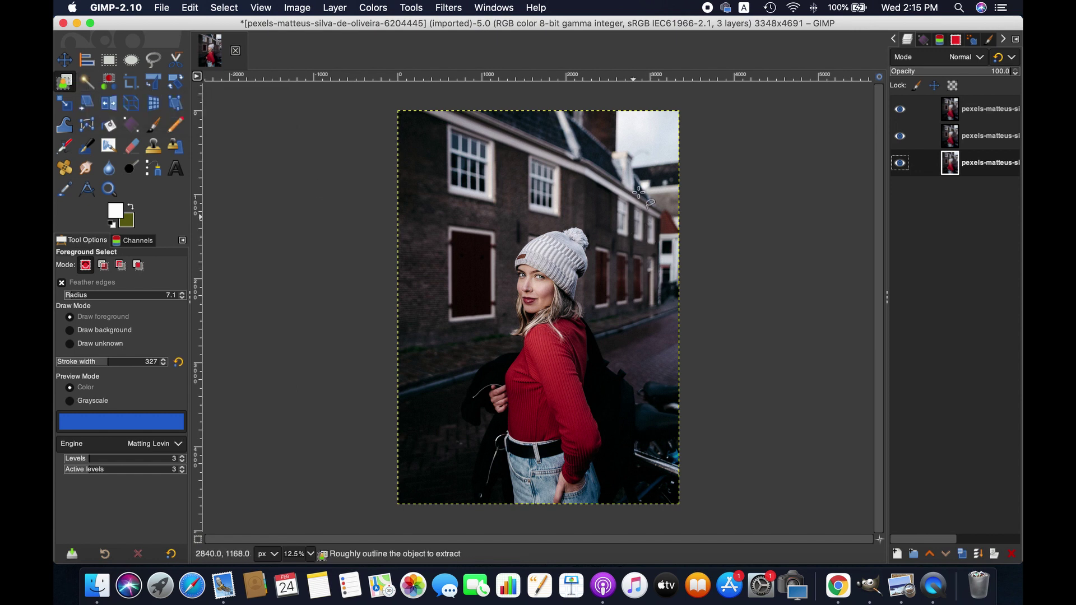
- Start a Foreground Select outline on the red sweater, placing points along its lower hem just above the jeans' waistband
left_click(311, 555)
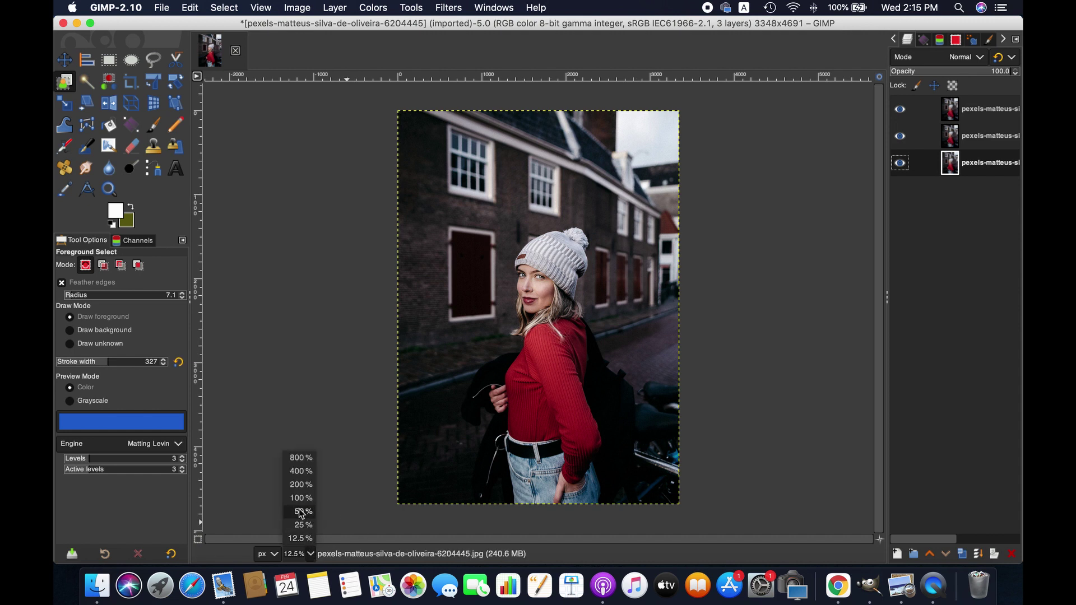
left_click(303, 525)
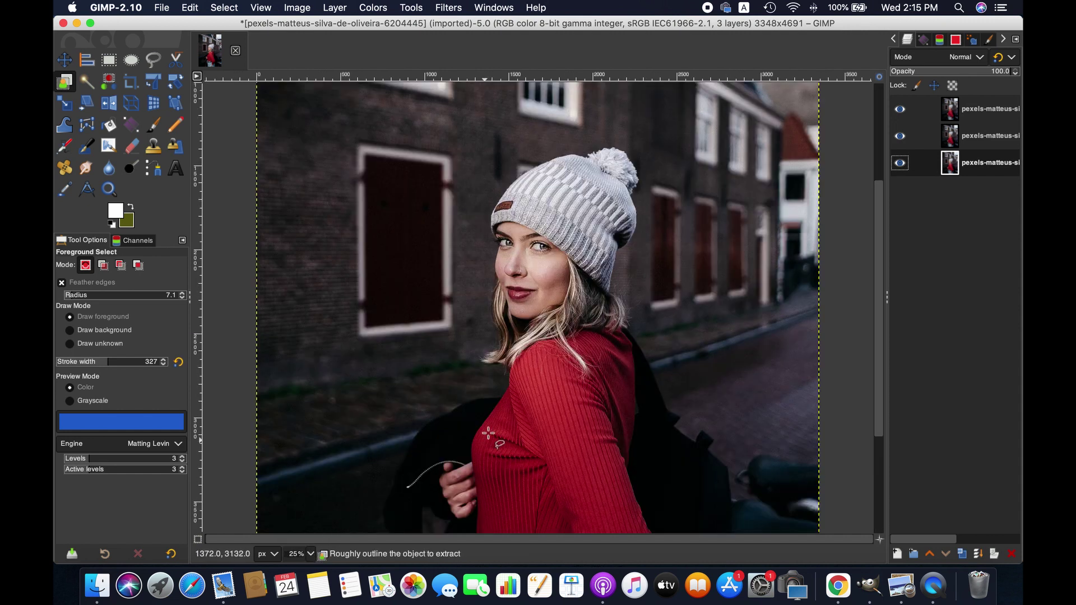
scroll(488, 432, "down", 5)
left_click(310, 554)
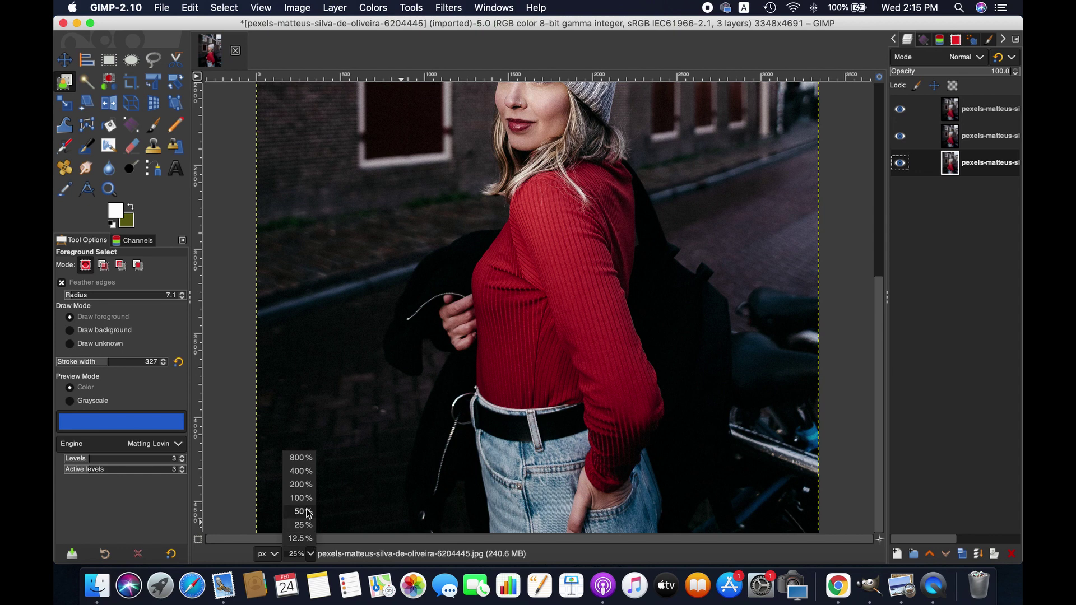
left_click(307, 512)
scroll(497, 444, "down", 3)
scroll(496, 443, "up", 2)
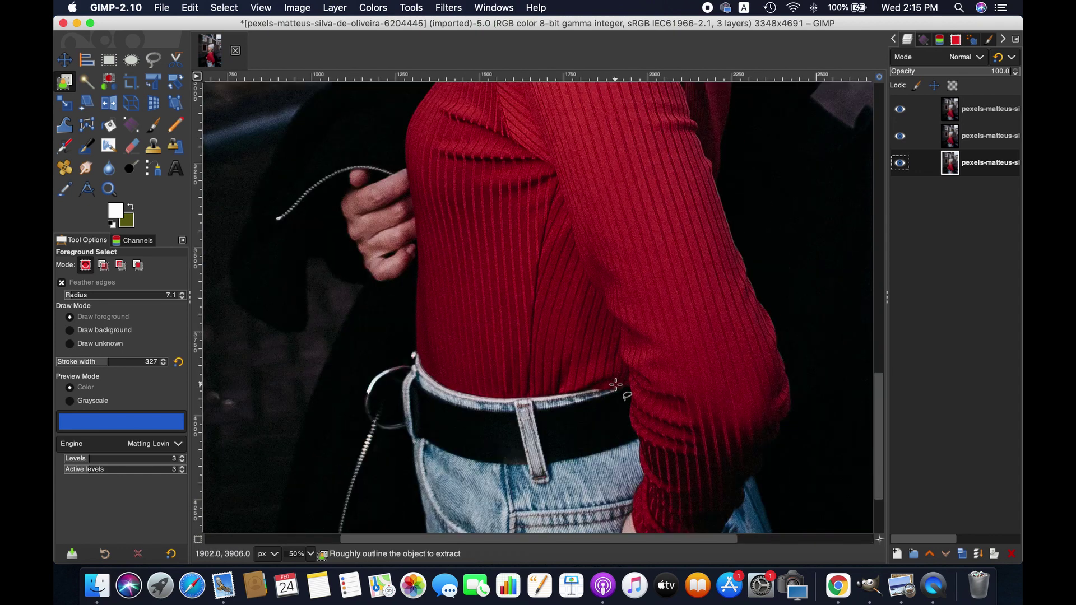
scroll(615, 384, "up", 6)
scroll(615, 384, "down", 3)
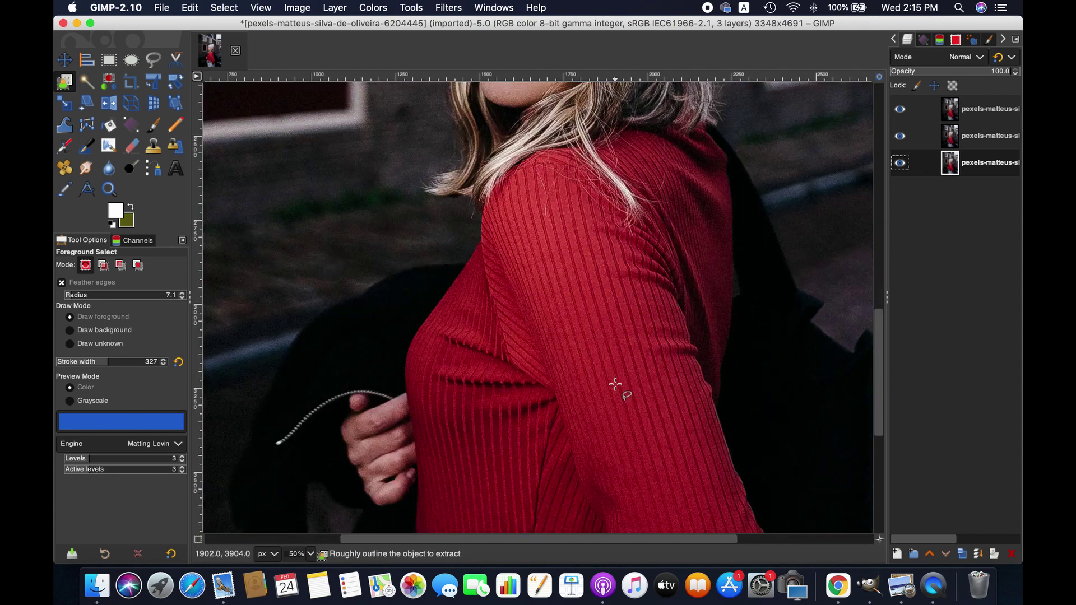
scroll(615, 385, "down", 3)
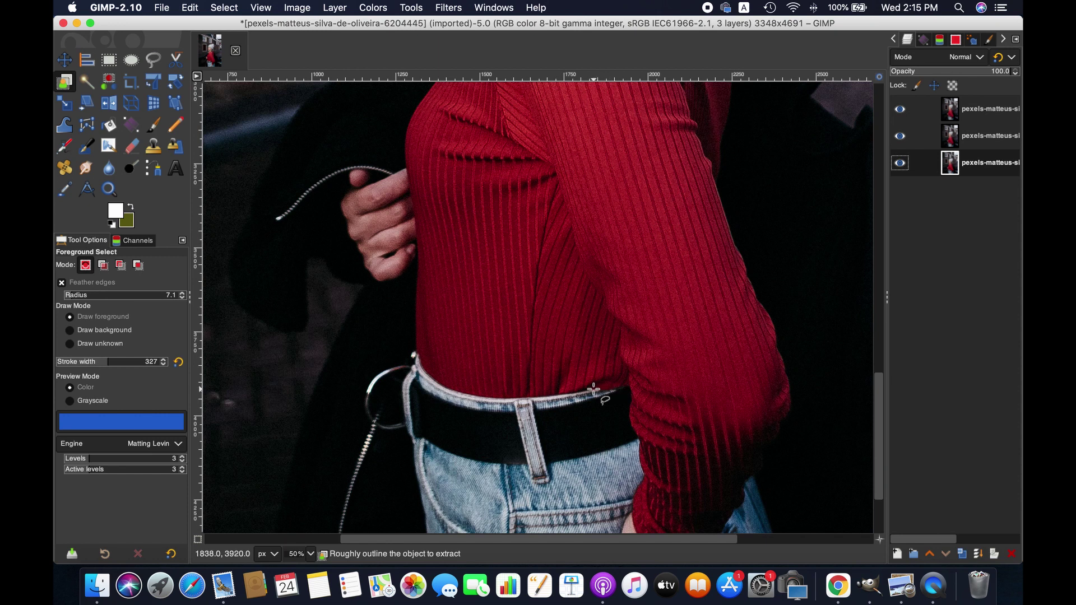
left_click(594, 388)
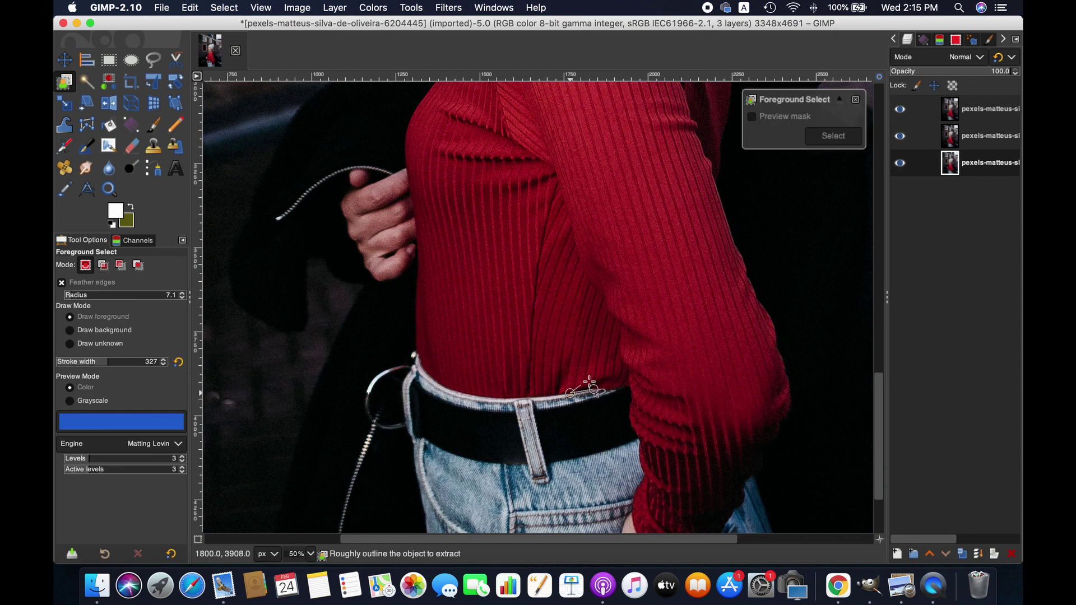
left_click(310, 554)
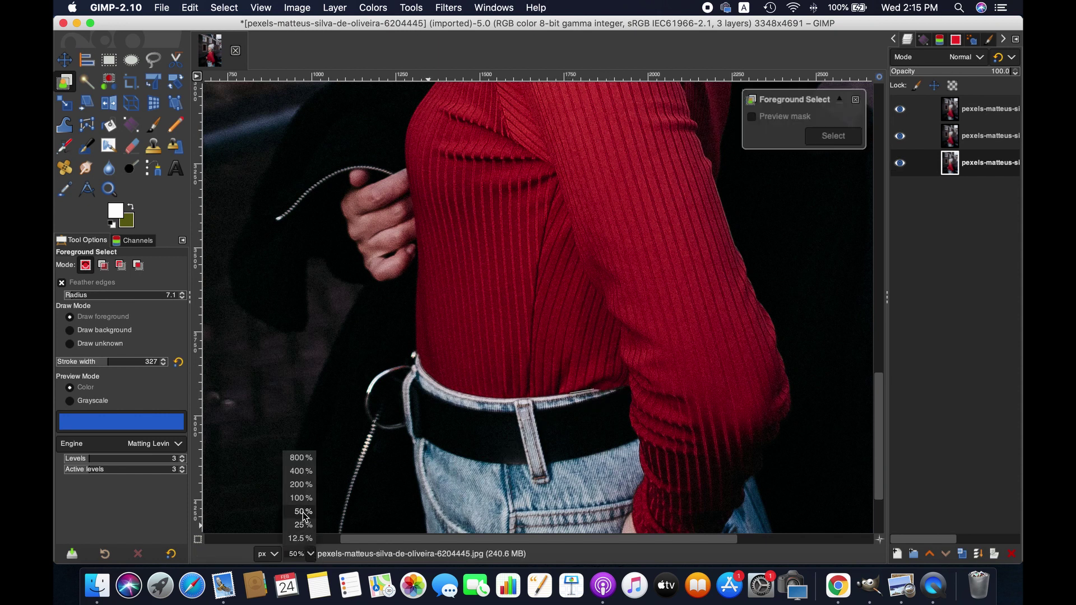
left_click(302, 510)
key("BackSpace")
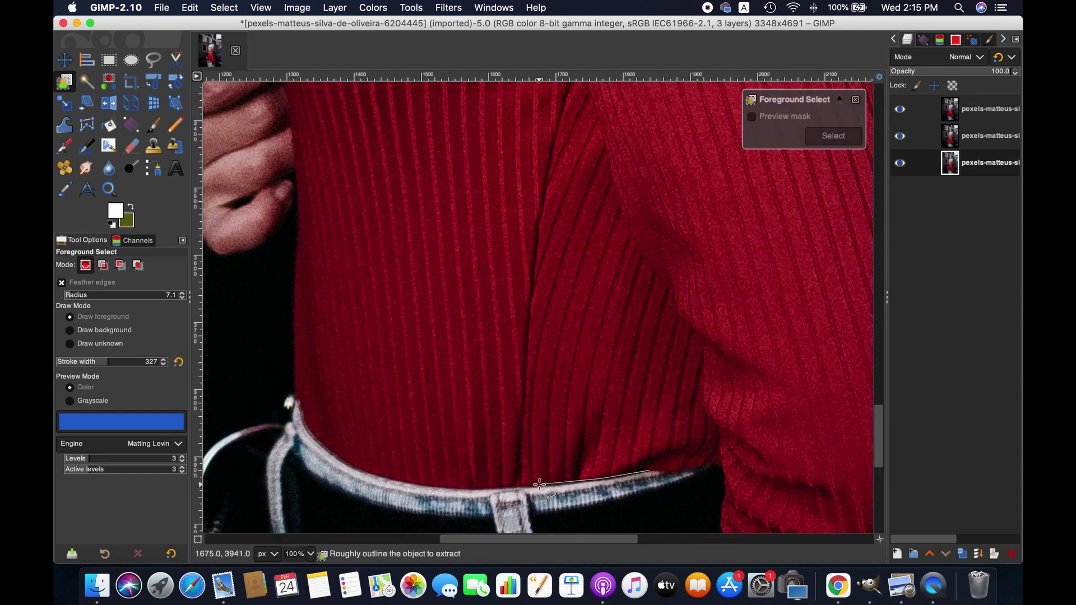
left_click(535, 488)
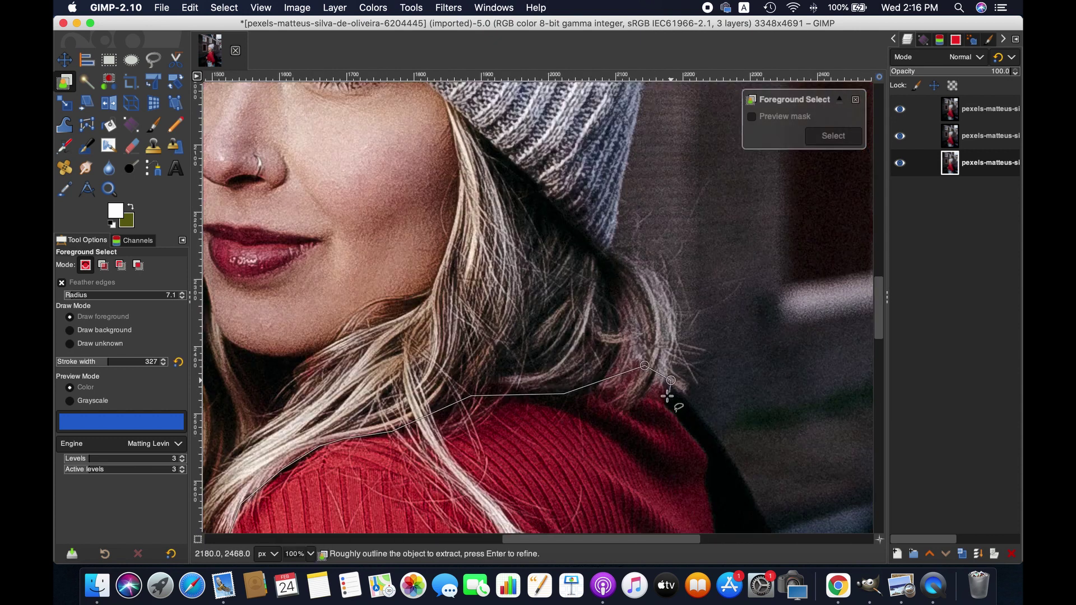
left_click(666, 400)
left_click(703, 445)
scroll(703, 447, "down", 2)
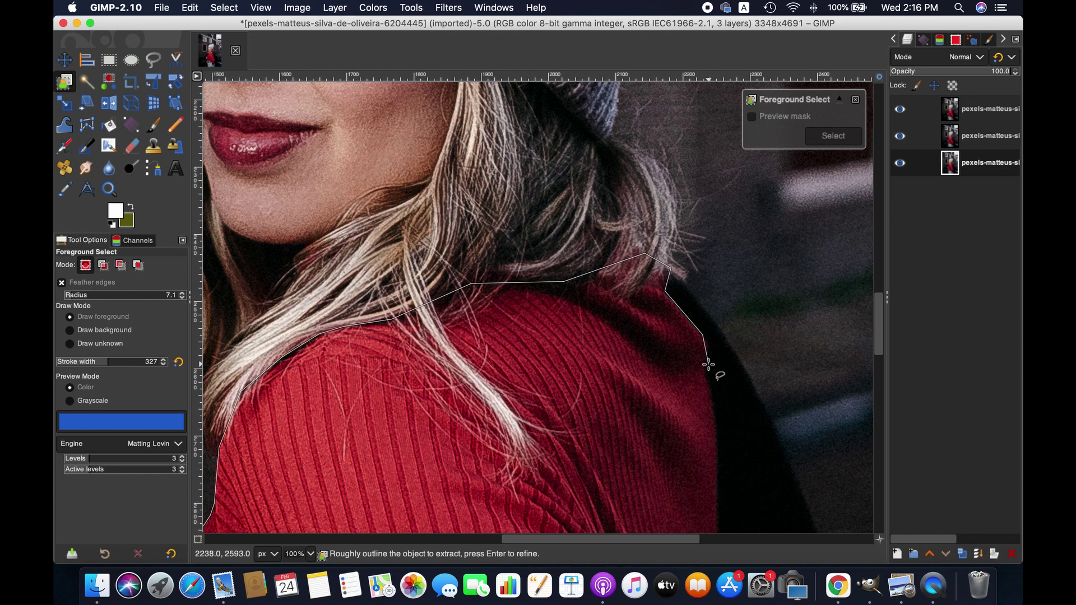
scroll(711, 394, "down", 3)
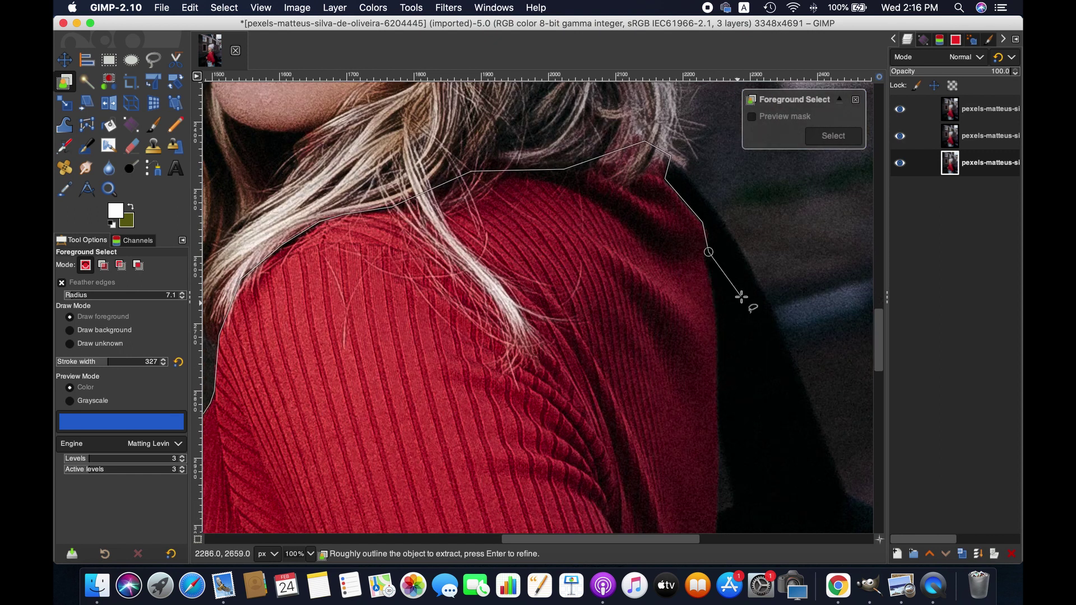
key("BackSpace")
key("BackSpace")
key("BackSpace")
key("BackSpace")
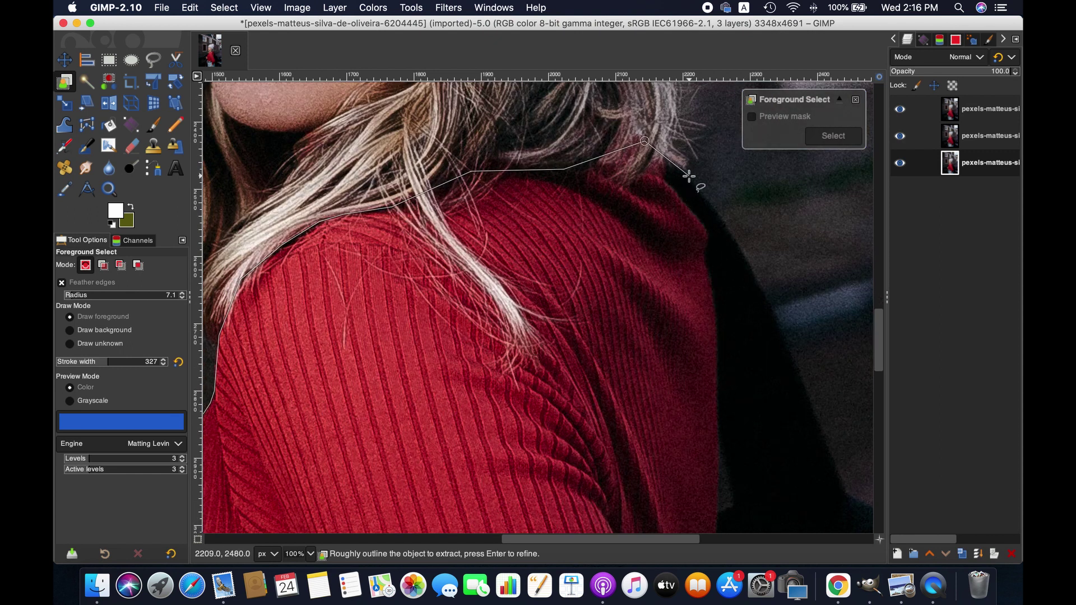
left_click(692, 179)
left_click(752, 273)
scroll(752, 272, "down", 3)
left_click_drag(682, 539, 708, 539)
scroll(707, 514, "down", 2)
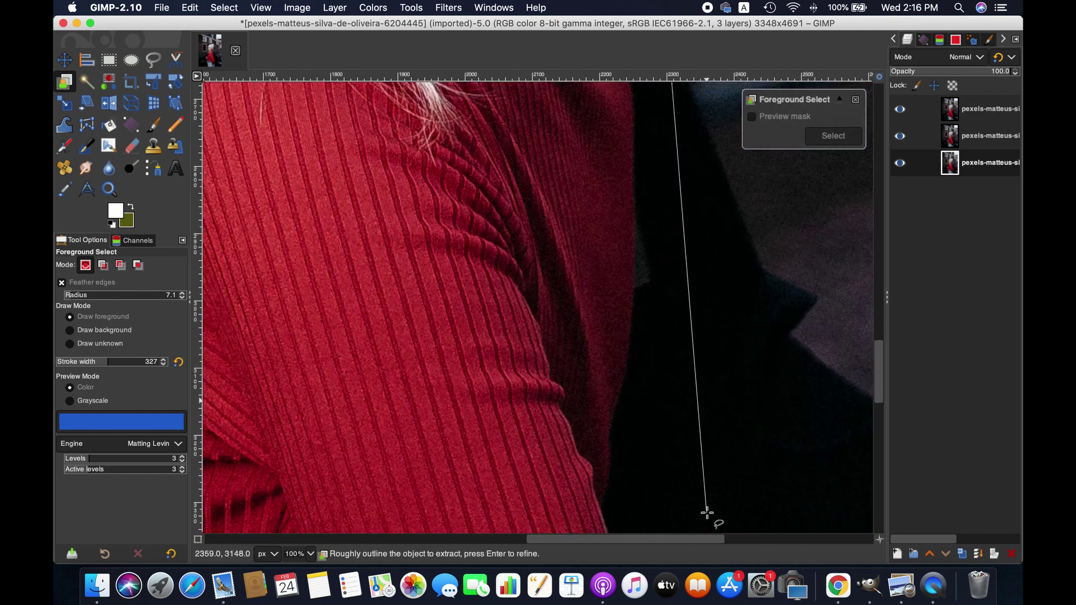
scroll(706, 514, "up", 5)
key("BackSpace")
key("BackSpace")
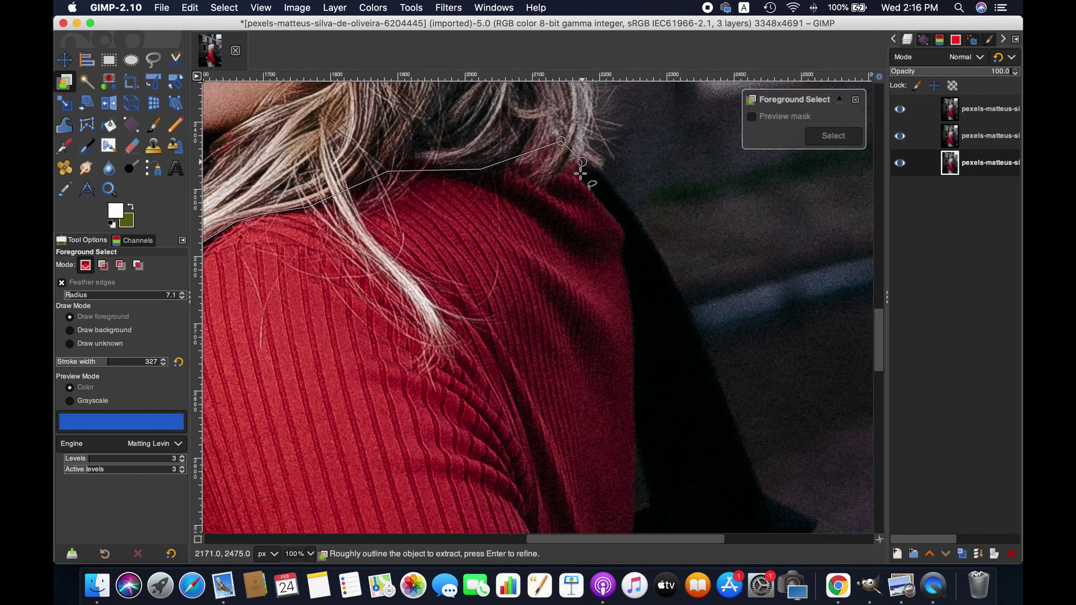
- Continue the Foreground Select outline closely down the sweater's back edge, from the shoulder to where the back meets the sleeve
left_click(627, 277)
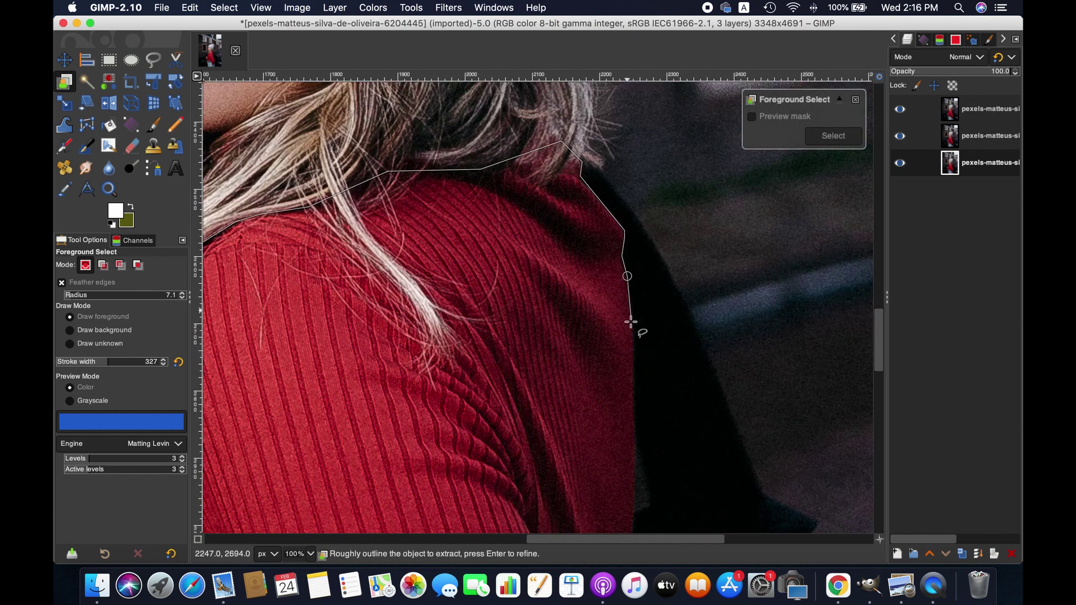
left_click(633, 323)
scroll(633, 322, "down", 2)
scroll(637, 370, "down", 5)
left_click_drag(637, 370, 629, 250)
left_click(612, 309)
left_click(611, 335)
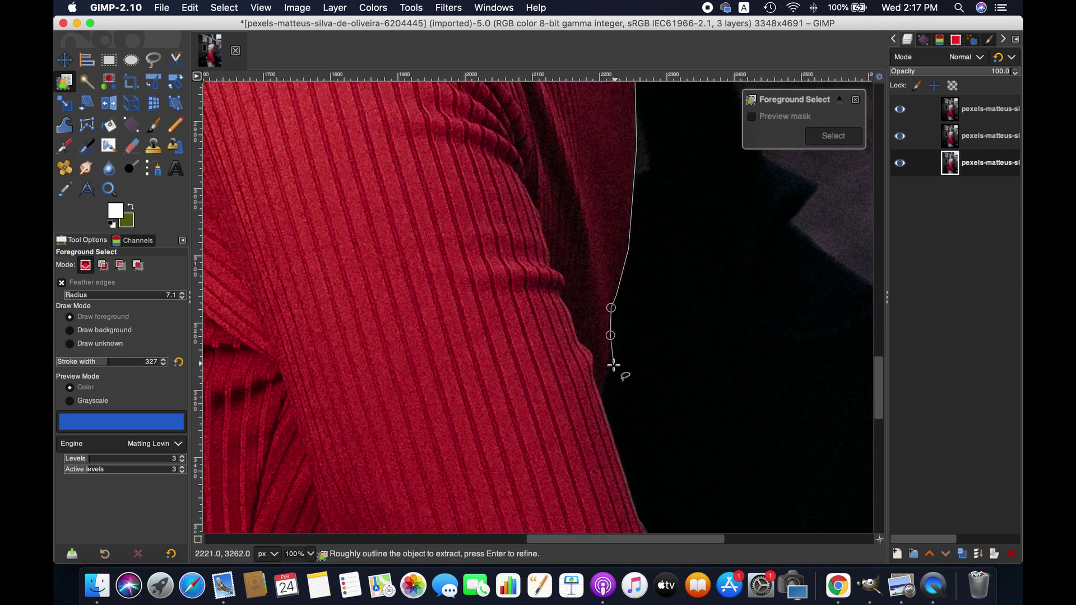
left_click(612, 365)
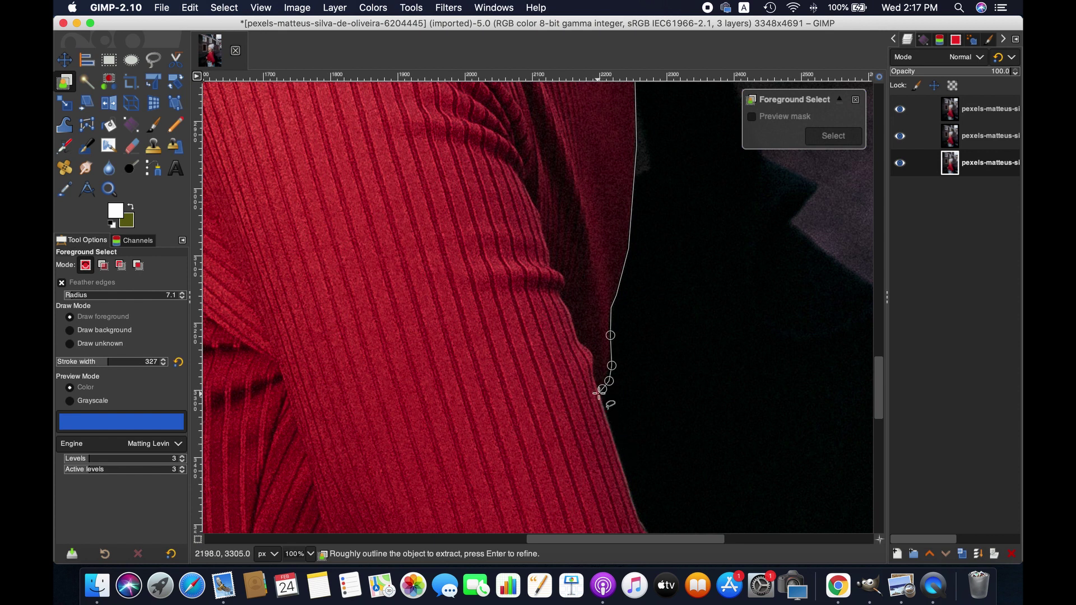
left_click(601, 392)
- Extend the outline down the outer edge of the upper sleeve and around the elbow
scroll(628, 456, "down", 5)
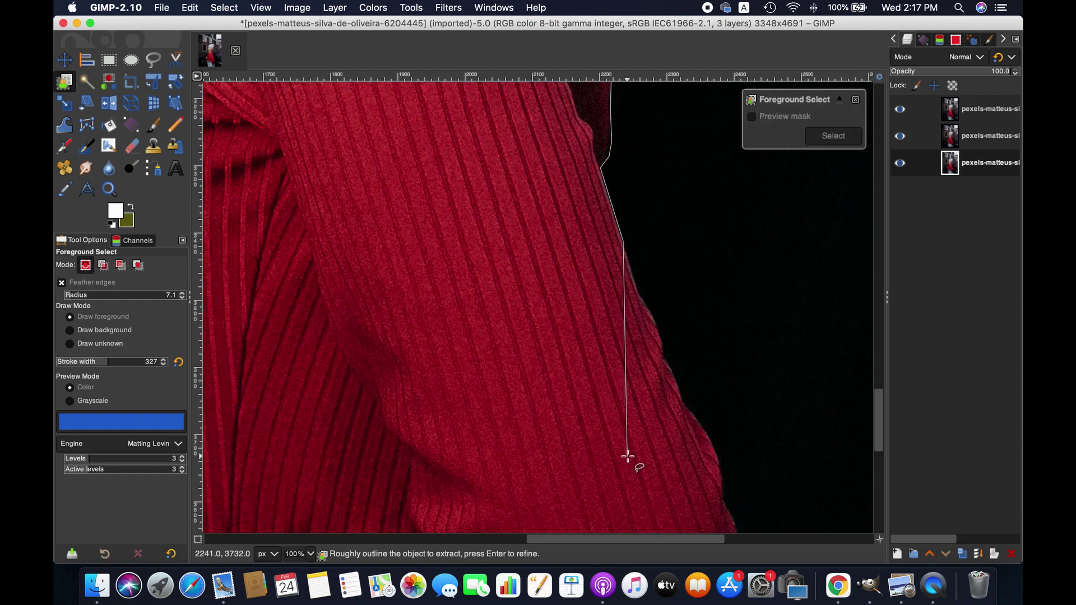
left_click(713, 440)
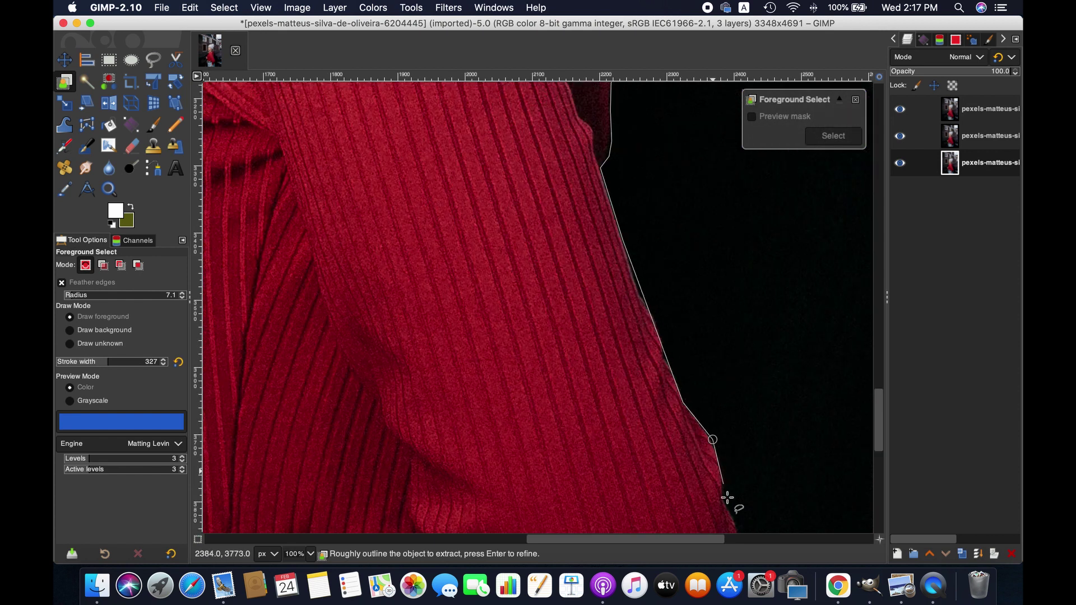
scroll(722, 483, "down", 5)
left_click(751, 351)
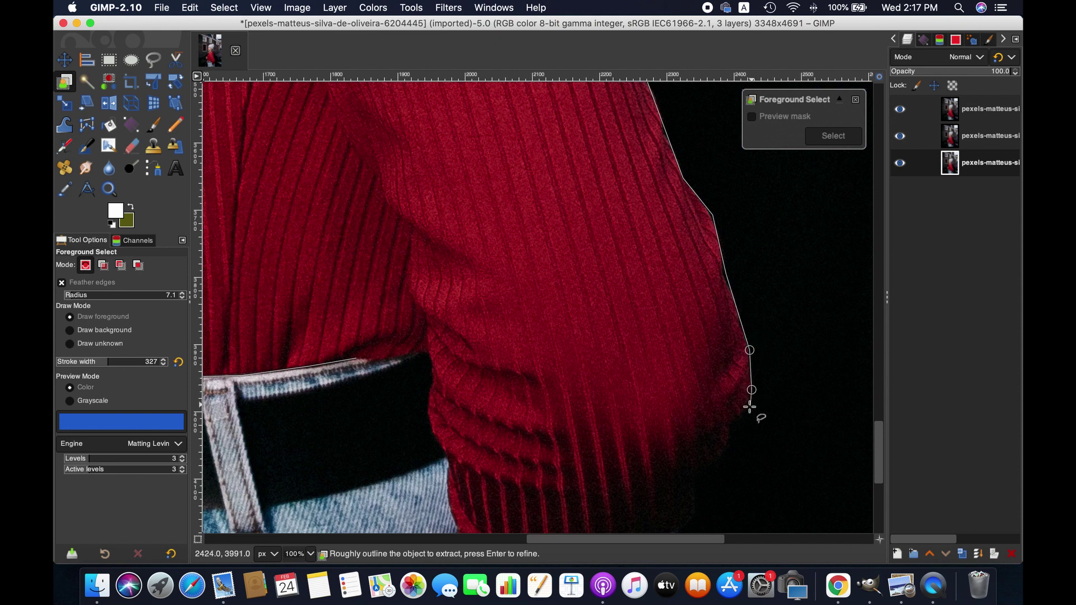
left_click(753, 406)
left_click(731, 423)
key("BackSpace")
left_click(733, 421)
- Extend the Foreground Select outline from below the elbow down the outer edge of the forearm, following the sweater against the jeans
scroll(718, 398, "down", 5)
left_click(664, 321)
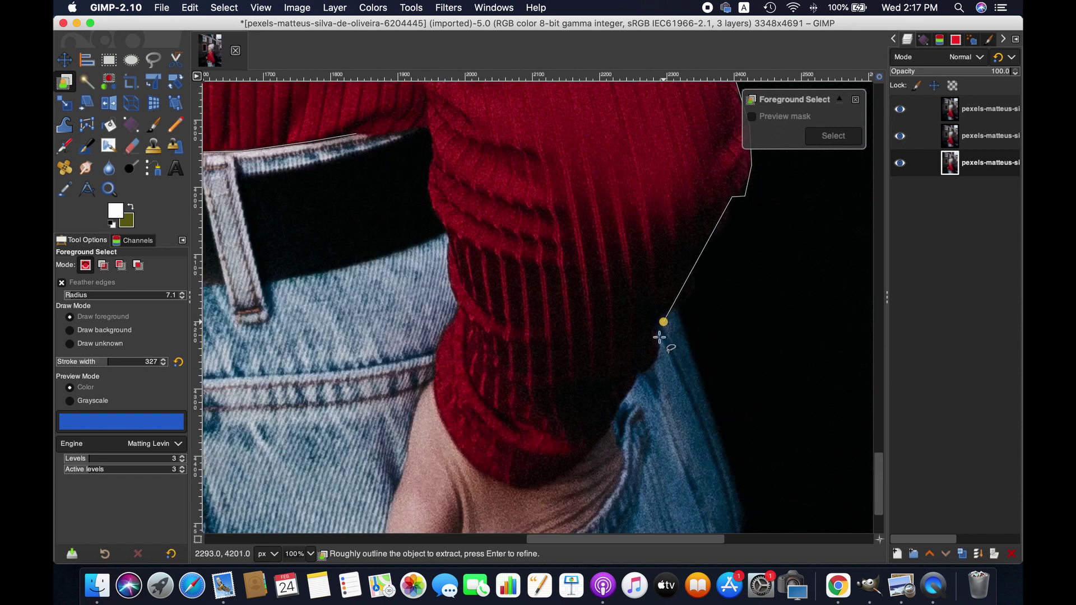
left_click(661, 349)
left_click(654, 368)
left_click(649, 373)
left_click(644, 372)
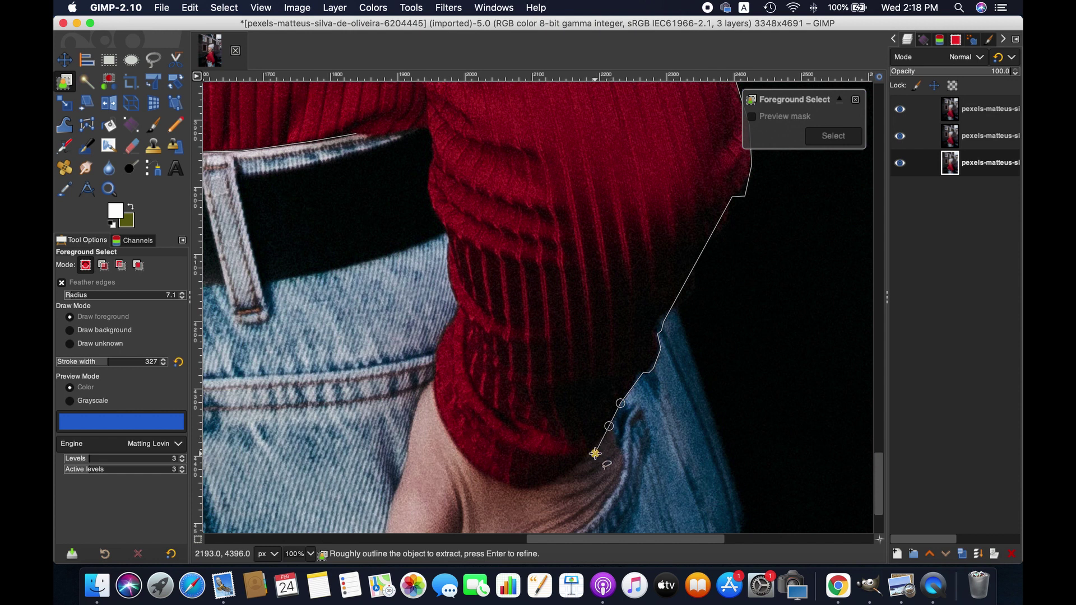
- Carry the outline around the sleeve cuff at the wrist and back up the forearm's inner edge to the belt
left_click(546, 486)
left_click(475, 474)
left_click(449, 433)
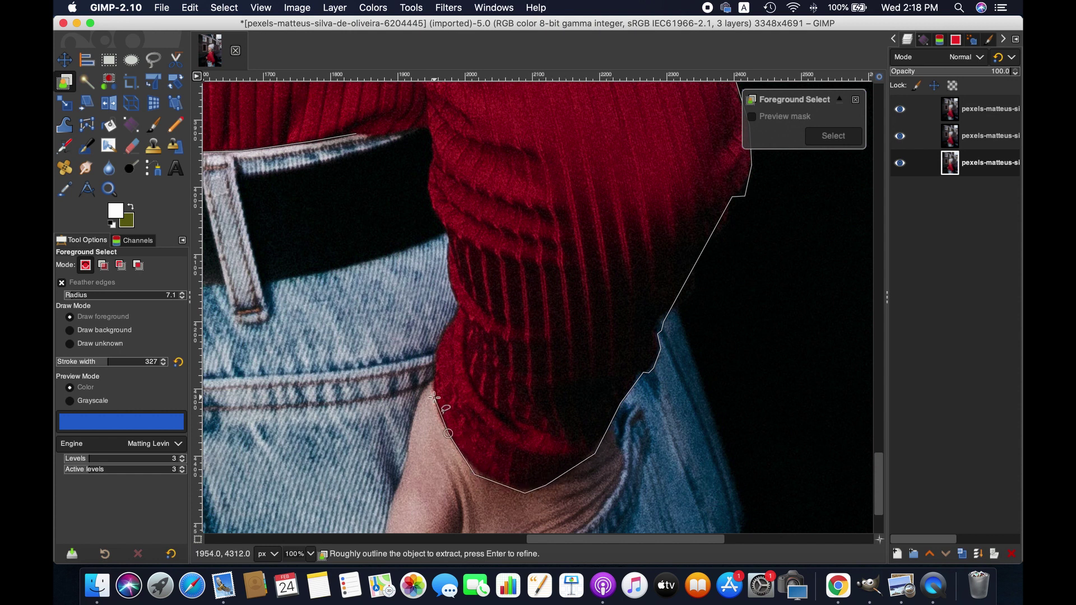
left_click(434, 397)
left_click(433, 360)
left_click(448, 289)
left_click(429, 207)
left_click(427, 178)
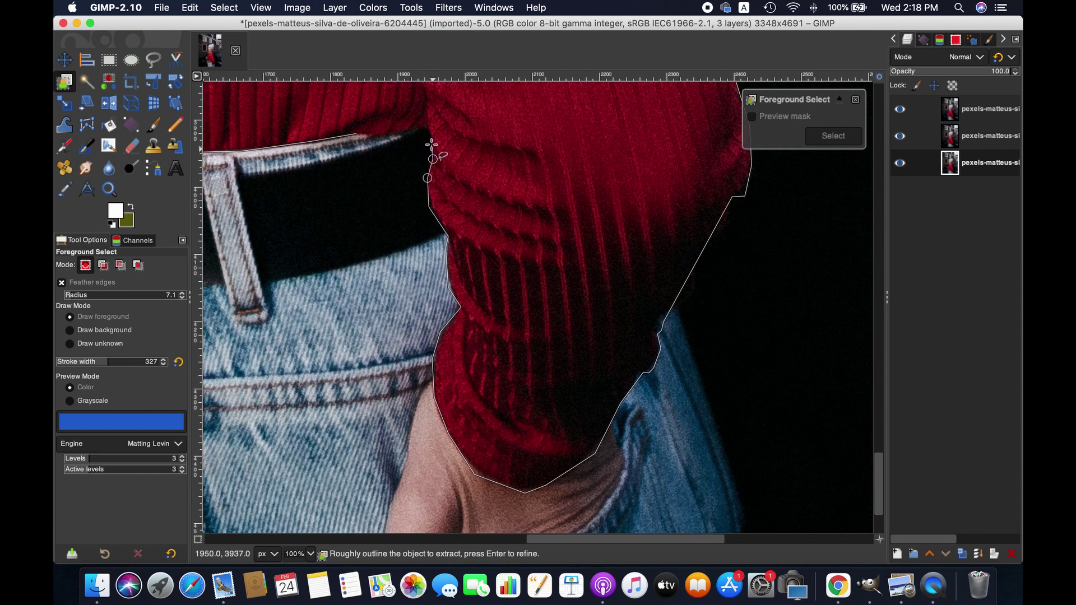
- Close the outline along the sweater's lower hem by ending at its starting point above the waistband
left_click(405, 128)
left_click(387, 131)
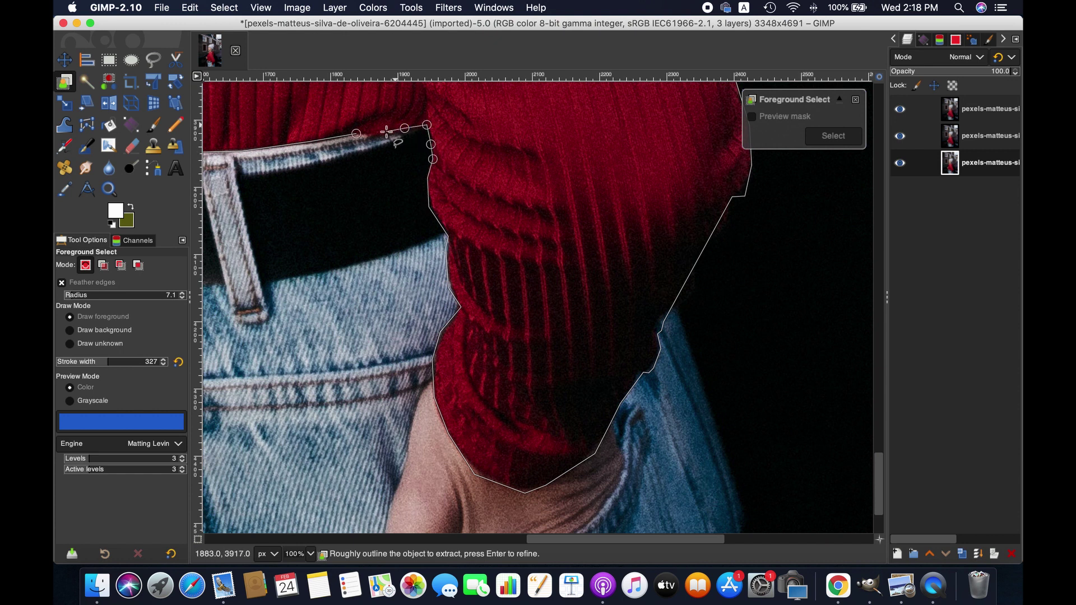
left_click(357, 134)
- Check the closed outline around the whole sweater and confirm it to start the foreground refinement
scroll(375, 236, "up", 5)
scroll(375, 236, "down", 5)
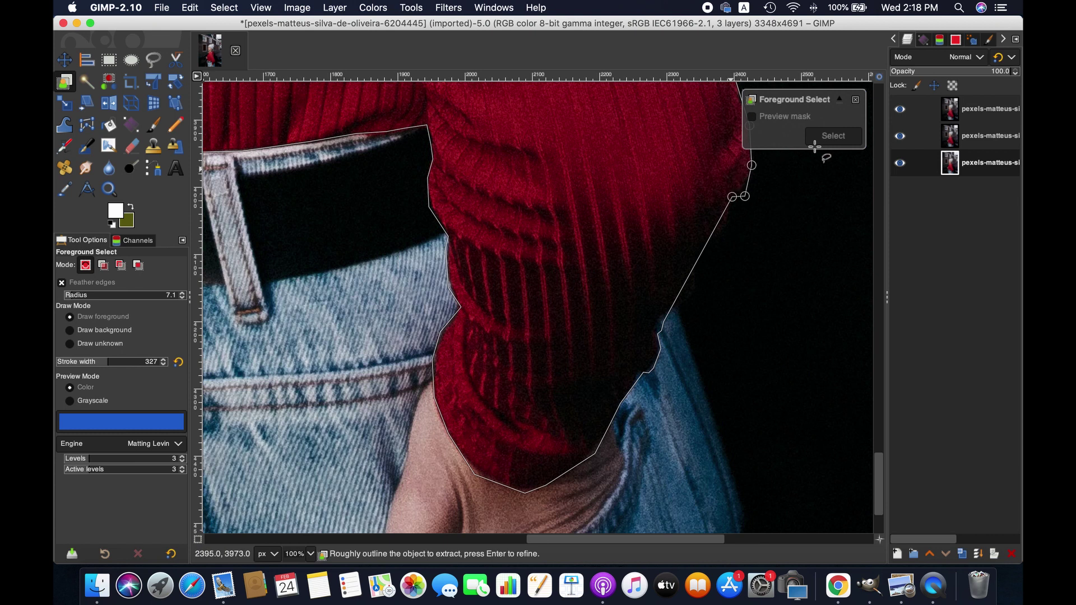
left_click(306, 553)
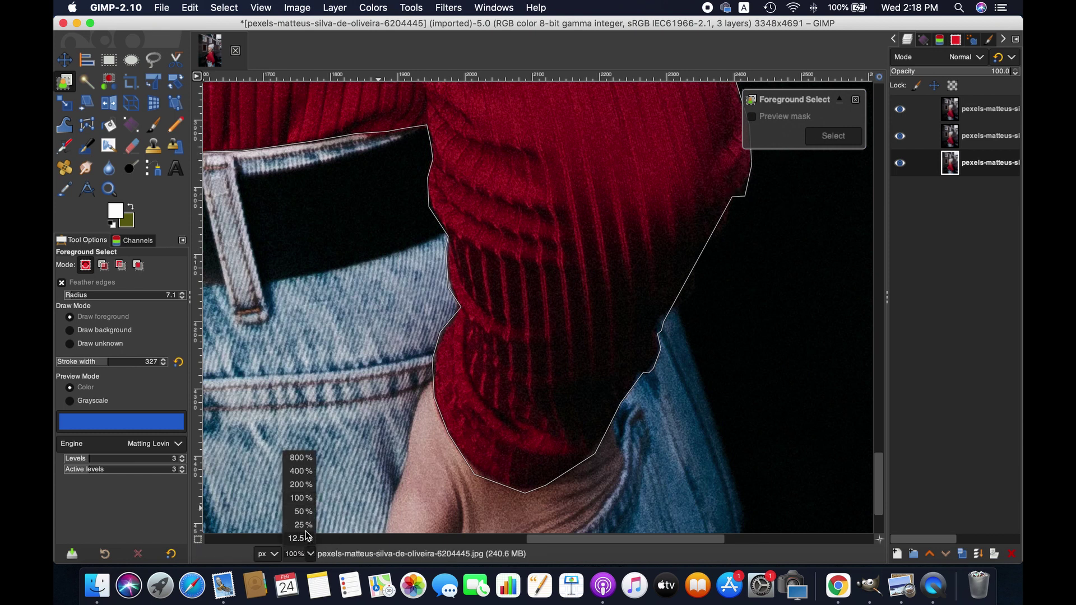
left_click(305, 527)
scroll(463, 441, "up", 8)
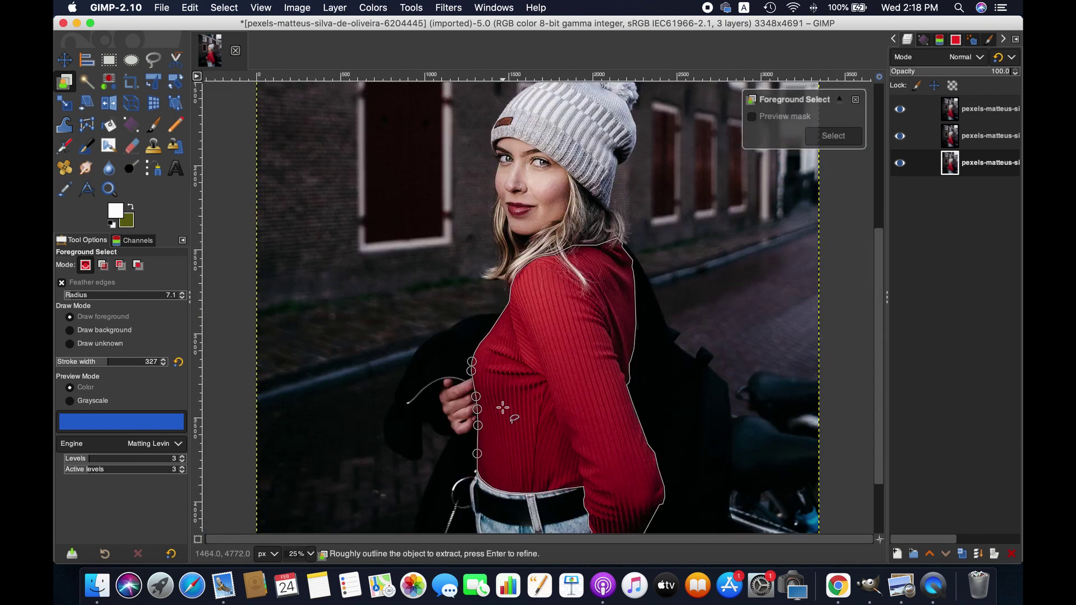
scroll(503, 408, "down", 3)
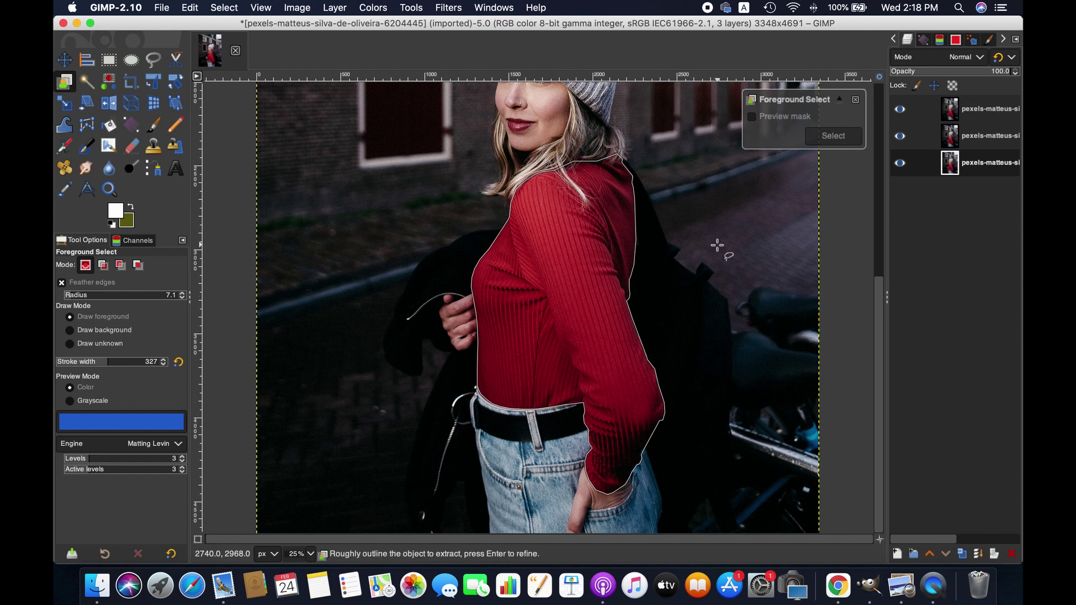
key("Return")
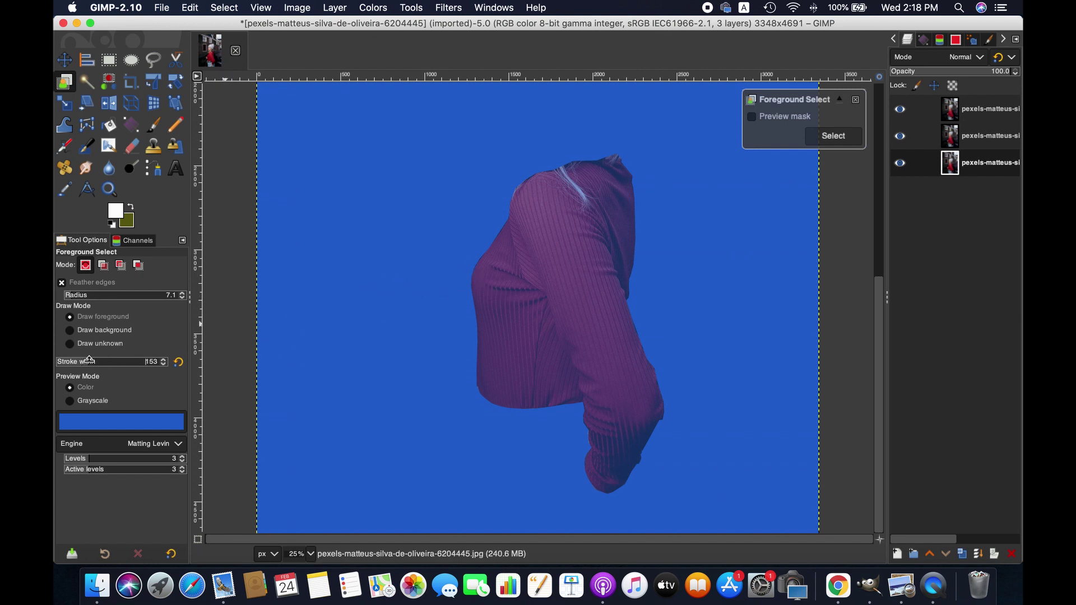
- Set the stroke width to 237 and paint foreground over the sweater's shoulder, upper sleeve and the adjoining torso
left_click(314, 555)
left_click(308, 522)
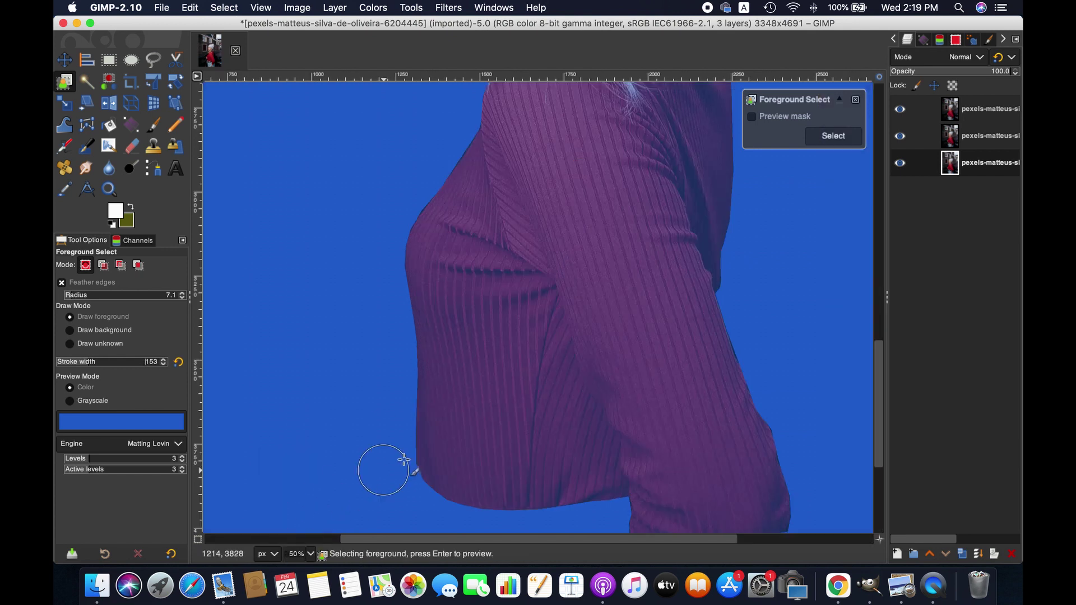
left_click(98, 359)
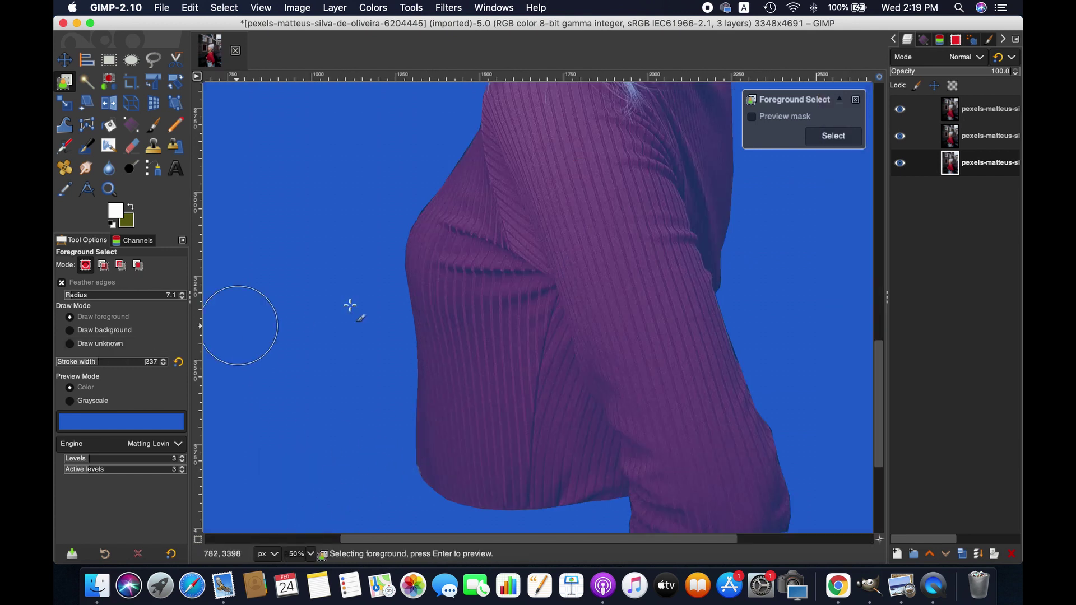
mouse_move(555, 252)
left_mouse_down()
mouse_move(553, 397)
mouse_move(520, 309)
left_mouse_up()
scroll(519, 309, "up", 5)
scroll(533, 316, "down", 2)
left_click_drag(547, 222, 559, 315)
mouse_move(583, 187)
left_mouse_down()
mouse_move(604, 355)
mouse_move(647, 198)
left_mouse_up()
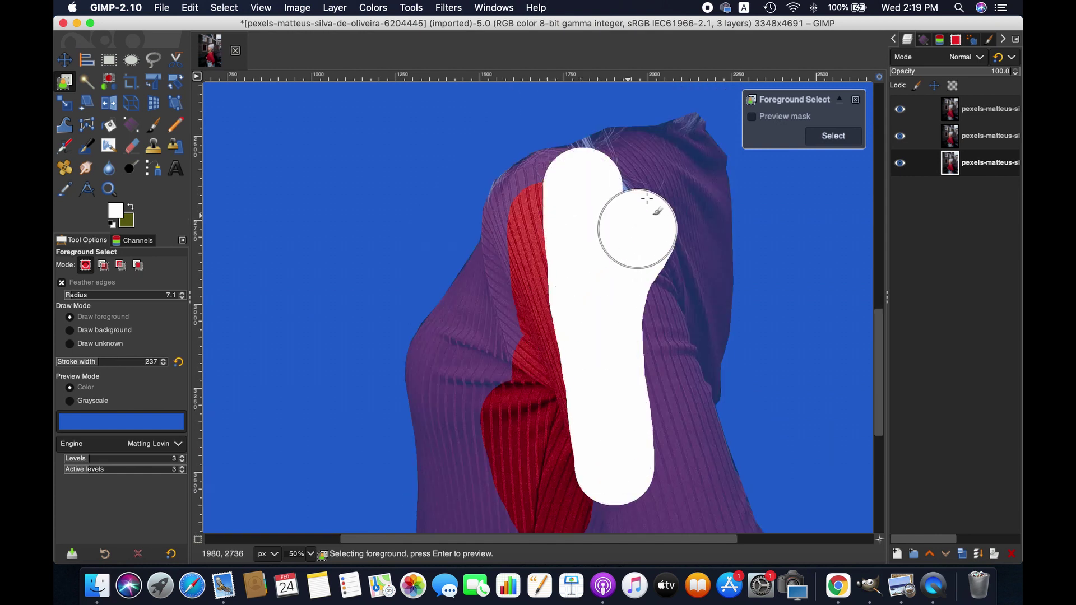
mouse_move(649, 264)
left_mouse_down()
mouse_move(612, 287)
mouse_move(679, 419)
left_mouse_up()
- Paint foreground down the lower sleeve, covering the forearm and the inner part of the elbow
scroll(637, 348, "down", 5)
scroll(679, 419, "down", 5)
left_click_drag(684, 236, 688, 357)
left_click_drag(706, 213, 721, 258)
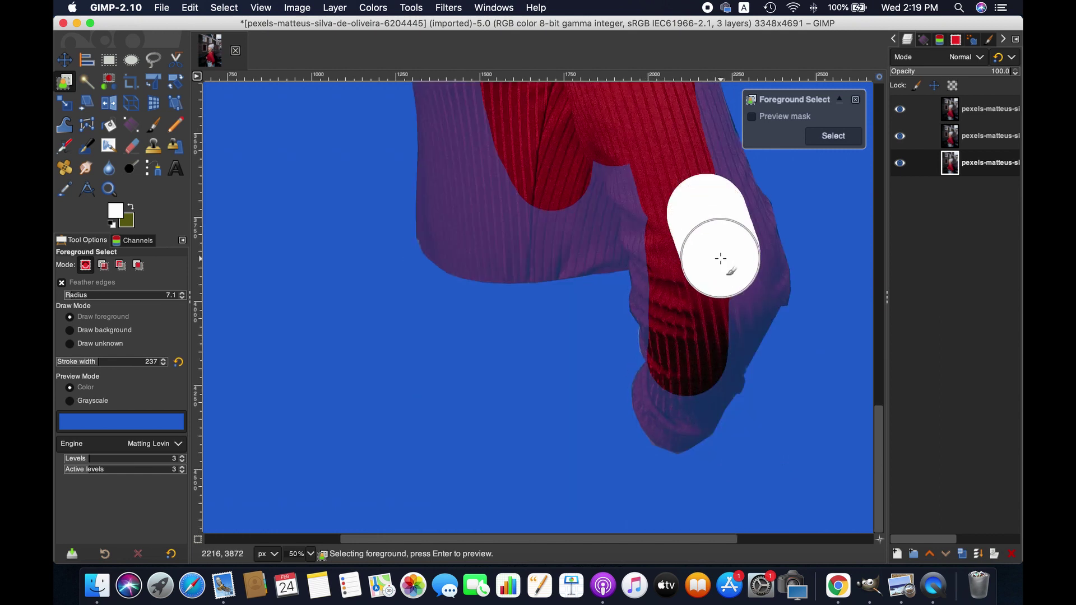
scroll(712, 253, "up", 3)
left_click_drag(668, 165, 695, 271)
- Paint foreground over the chest and belly of the sweater, leaving only a narrow margin along the front edge
scroll(686, 270, "down", 3)
scroll(511, 228, "up", 3)
mouse_move(632, 194)
left_mouse_down()
mouse_move(511, 230)
mouse_move(506, 305)
left_mouse_up()
scroll(485, 175, "up", 3)
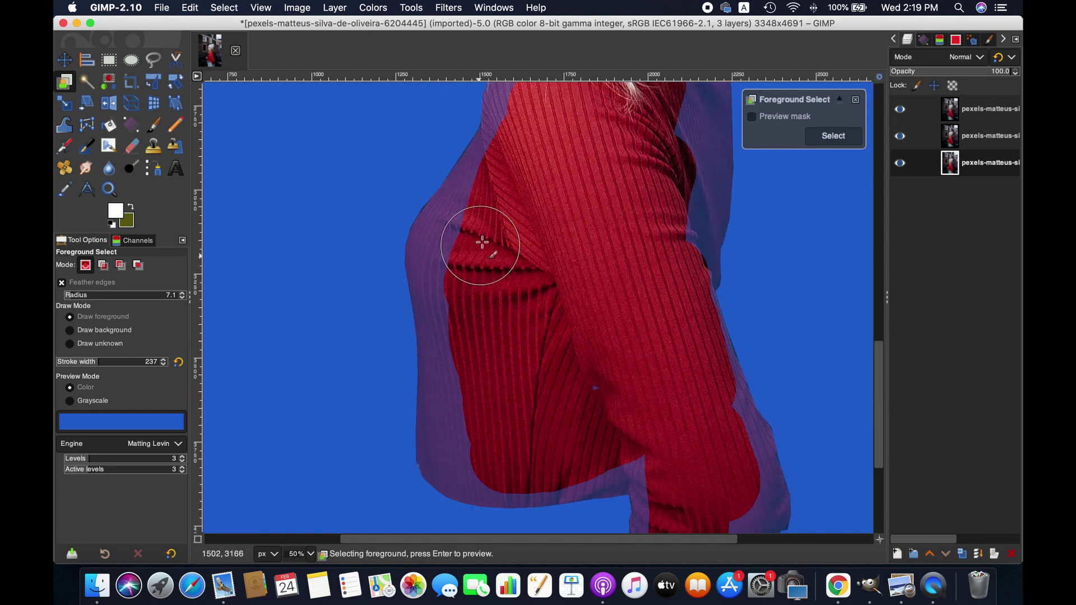
mouse_move(483, 242)
left_mouse_down()
mouse_move(464, 313)
mouse_move(478, 322)
mouse_move(529, 352)
mouse_move(641, 346)
left_mouse_up()
- Paint foreground over the sweater's back behind the sleeve, the front of the chest and the top of the shoulder
scroll(476, 337, "down", 3)
scroll(651, 305, "up", 4)
left_click_drag(687, 187, 680, 370)
mouse_move(547, 242)
left_mouse_down()
mouse_move(512, 252)
mouse_move(458, 359)
left_mouse_up()
mouse_move(603, 169)
left_mouse_down()
mouse_move(594, 185)
mouse_move(531, 216)
mouse_move(511, 257)
left_mouse_up()
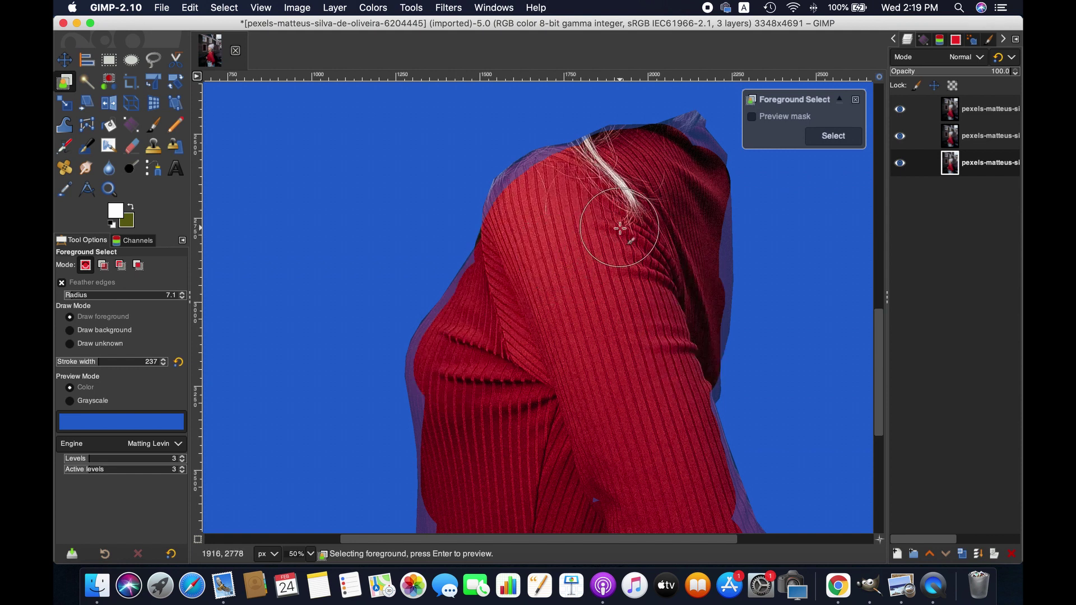
left_click_drag(583, 163, 516, 241)
- Reduce the stroke width to 41 and paint foreground along the lower front edge of the torso
scroll(665, 164, "up", 5)
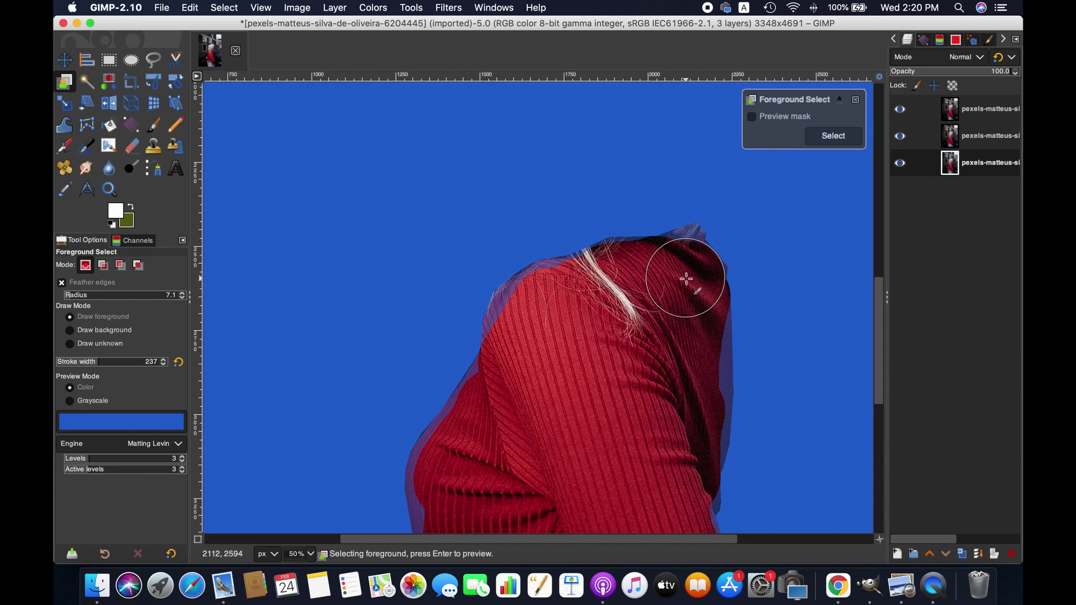
scroll(616, 277, "down", 5)
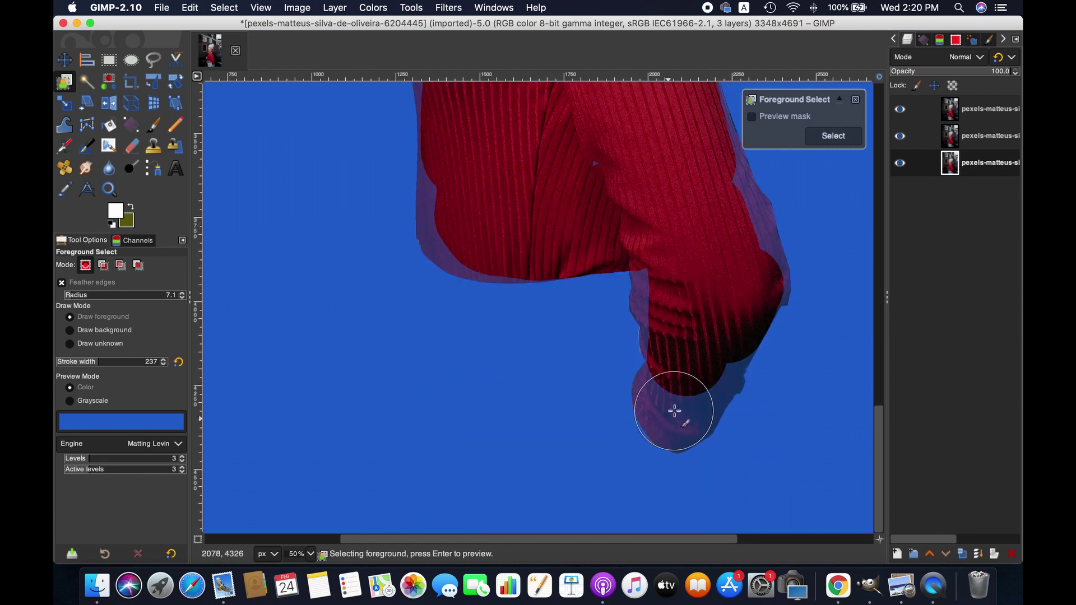
left_click(79, 362)
scroll(471, 344, "up", 5)
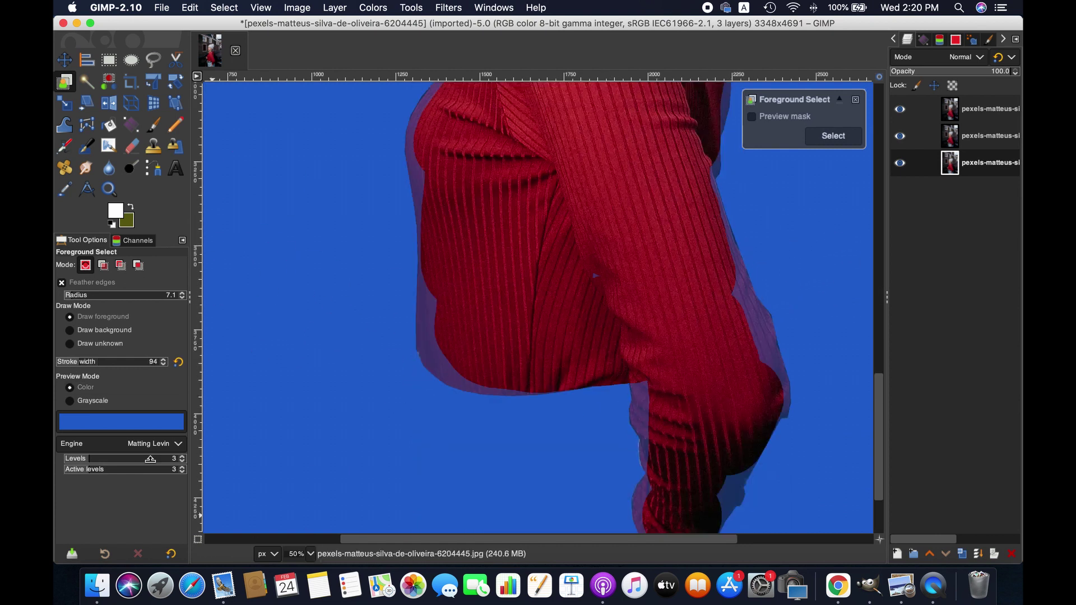
left_click(71, 360)
left_click(310, 554)
left_click(304, 525)
left_click(310, 554)
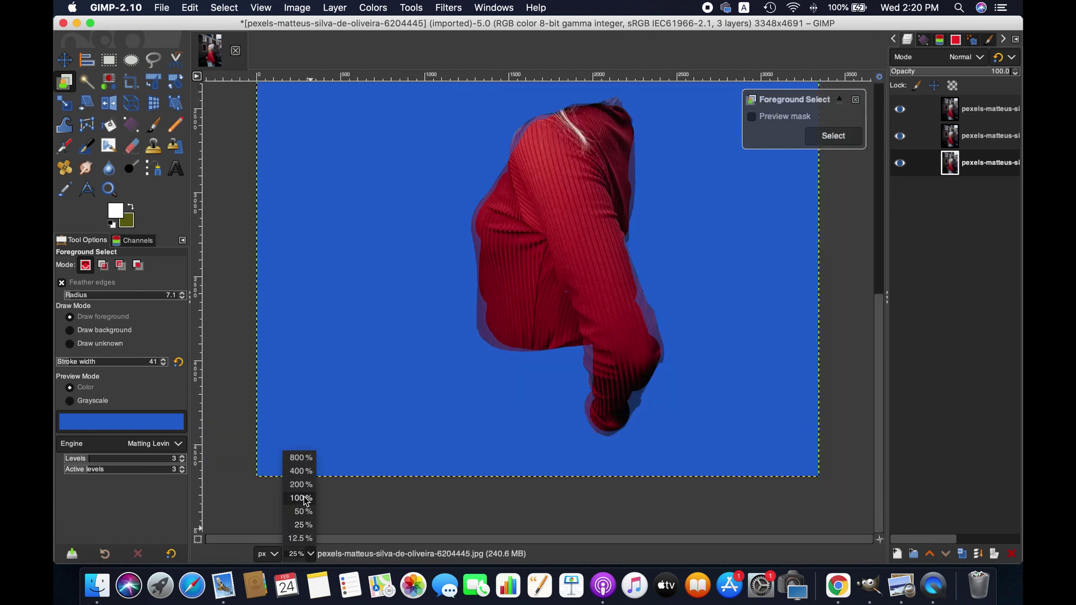
left_click(304, 499)
left_click_drag(322, 283, 335, 406)
left_click_drag(312, 264, 312, 354)
left_click_drag(313, 228, 312, 267)
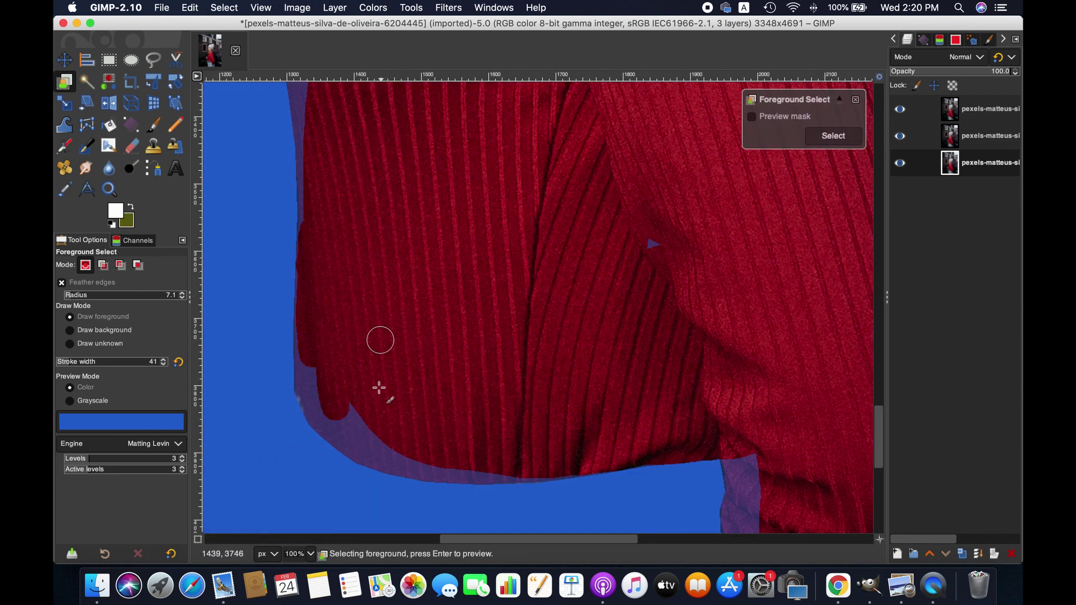
mouse_move(315, 358)
left_mouse_down()
mouse_move(324, 408)
mouse_move(344, 421)
left_mouse_up()
- Paint foreground around the rounded front corner of the torso and along the start of the lower hem
scroll(350, 386, "down", 3)
left_click_drag(361, 330, 406, 356)
left_click_drag(485, 369, 418, 355)
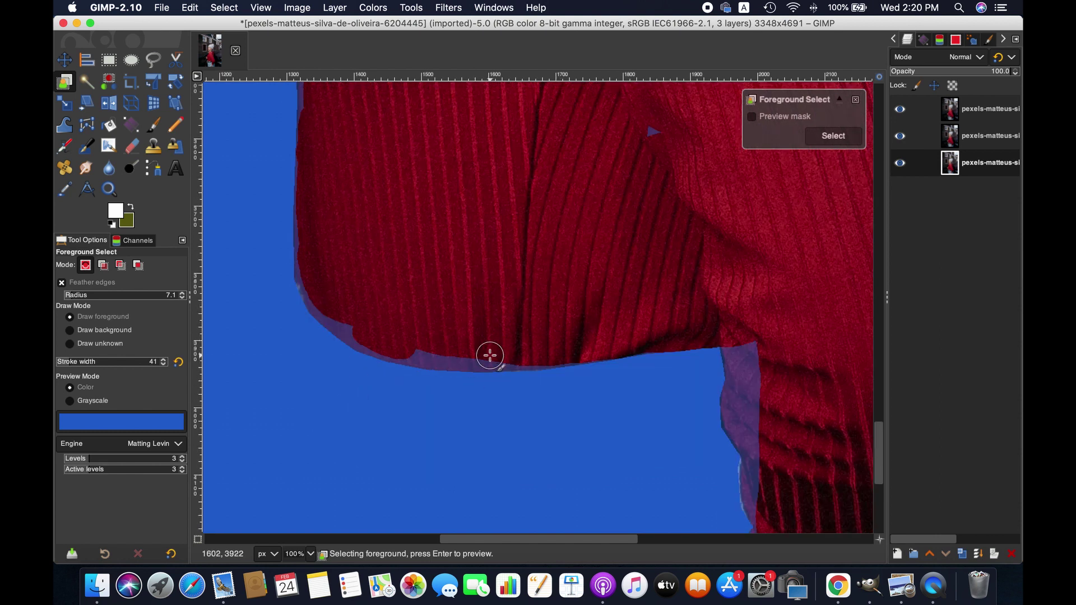
left_click_drag(488, 358, 407, 359)
scroll(435, 324, "down", 3)
- Reduce the stroke width to 35 and paint the remaining unmarked strip along the middle of the sweater's hem
left_click(309, 554)
left_click(301, 484)
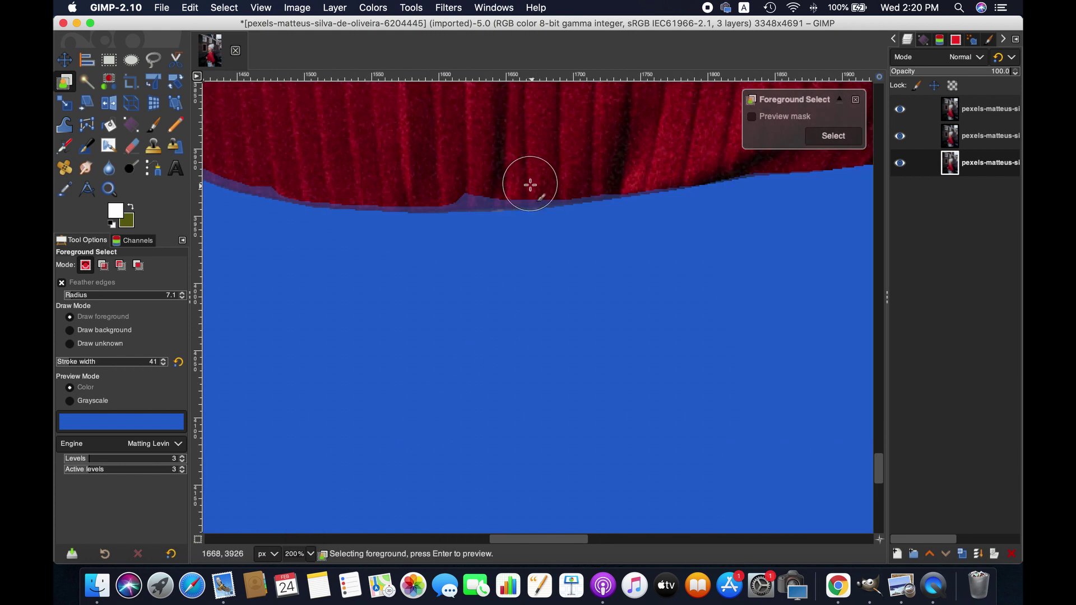
key("bracketleft")
key("bracketleft")
key("bracketleft")
key("bracketleft")
key("bracketleft")
key("bracketleft")
left_click_drag(479, 195, 451, 185)
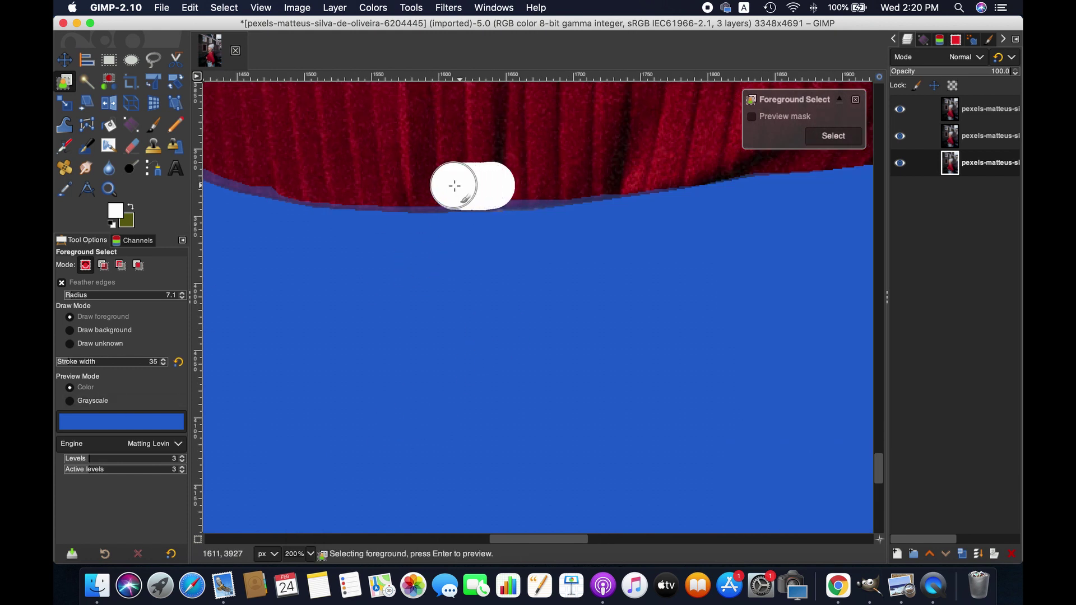
left_click_drag(590, 182, 516, 180)
scroll(516, 181, "up", 3)
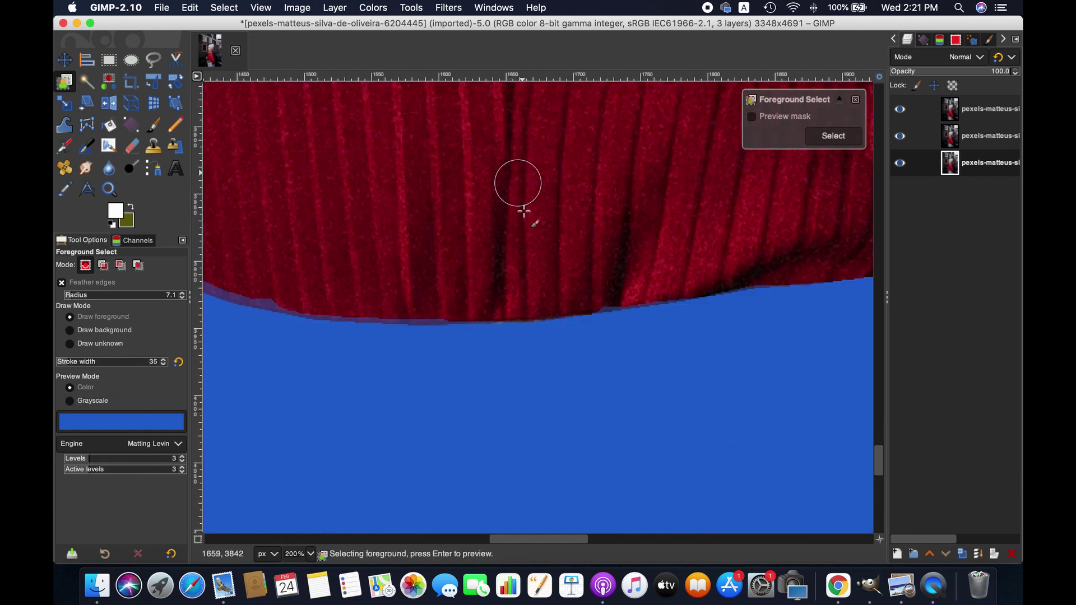
- Fill the unmarked strip at the torso's lower front corner with foreground strokes close to the edge
scroll(493, 213, "left", 5)
mouse_move(475, 240)
left_mouse_down()
mouse_move(409, 191)
mouse_move(478, 256)
mouse_move(583, 287)
left_mouse_up()
scroll(368, 185, "up", 3)
mouse_move(368, 185)
left_mouse_down()
mouse_move(375, 254)
mouse_move(397, 306)
left_mouse_up()
scroll(454, 239, "up", 5)
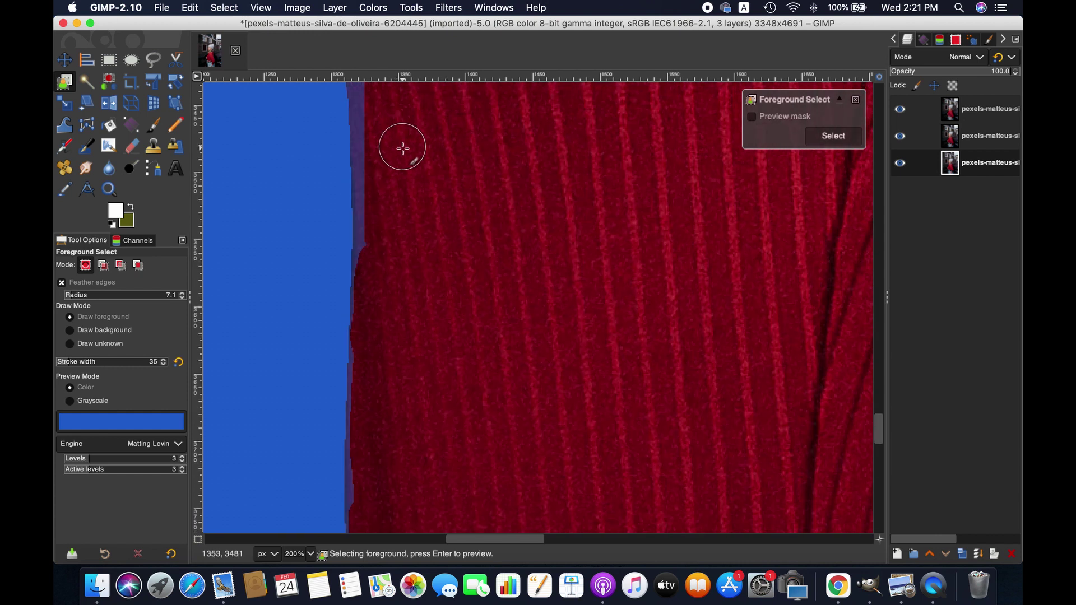
- Paint foreground along the sweater's front edge from the belly up to below the bust
left_click_drag(367, 108, 379, 373)
scroll(397, 278, "up", 5)
left_click_drag(338, 218, 366, 426)
mouse_move(344, 161)
left_mouse_down()
mouse_move(327, 256)
mouse_move(356, 399)
left_mouse_up()
scroll(355, 399, "down", 5)
left_click_drag(357, 306, 370, 342)
- Paint foreground around the bust's front edge and up the chest to where it meets the shoulder
scroll(370, 342, "up", 5)
mouse_move(392, 171)
left_mouse_down()
mouse_move(368, 213)
mouse_move(356, 278)
left_mouse_up()
mouse_move(361, 211)
left_mouse_down()
mouse_move(359, 277)
mouse_move(349, 229)
mouse_move(331, 291)
mouse_move(332, 367)
left_mouse_up()
scroll(331, 368, "up", 5)
mouse_move(464, 178)
left_mouse_down()
mouse_move(383, 271)
mouse_move(361, 321)
left_mouse_up()
scroll(452, 336, "up", 5)
mouse_move(600, 219)
left_mouse_down()
mouse_move(493, 388)
mouse_move(587, 223)
mouse_move(491, 358)
left_mouse_up()
- Reduce the stroke width to 16 and paint the remaining thin slivers along the chest's slanted front edge
left_click(70, 360)
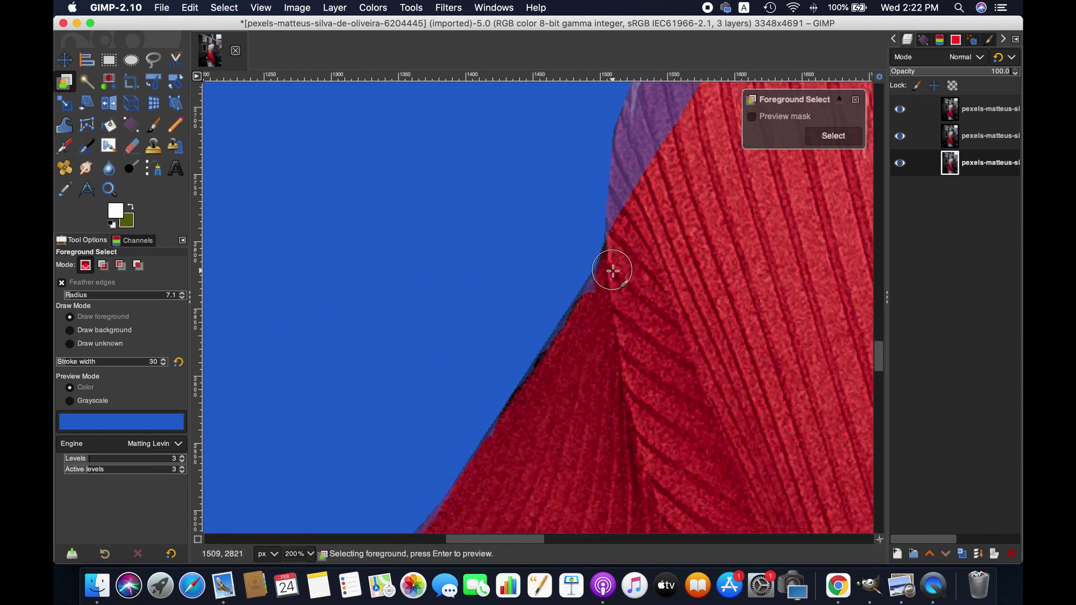
scroll(90, 361, "down", 14)
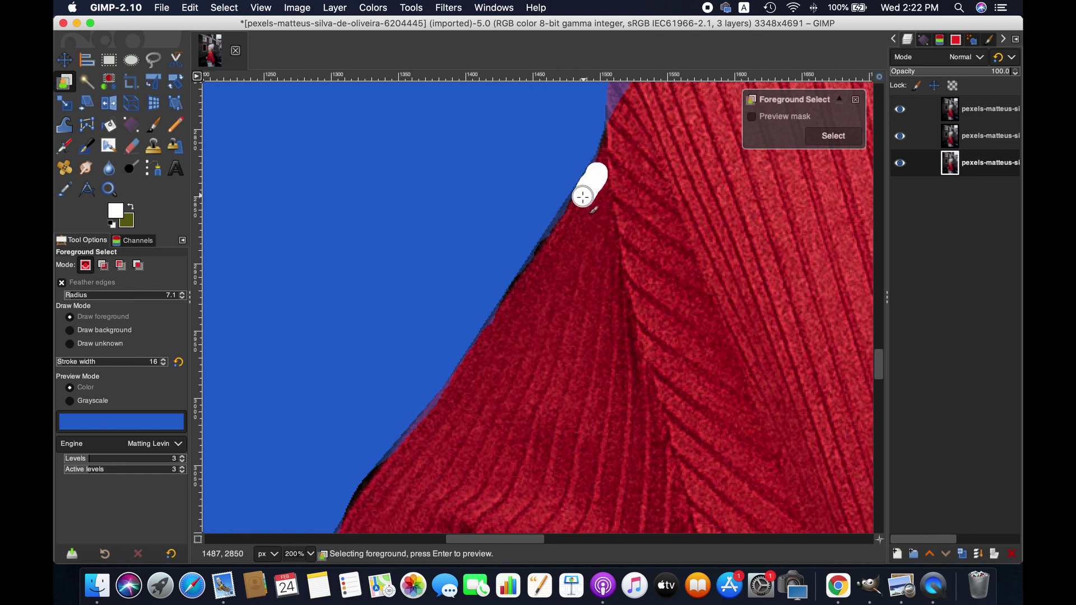
left_click_drag(555, 238, 555, 239)
scroll(589, 267, "down", 3)
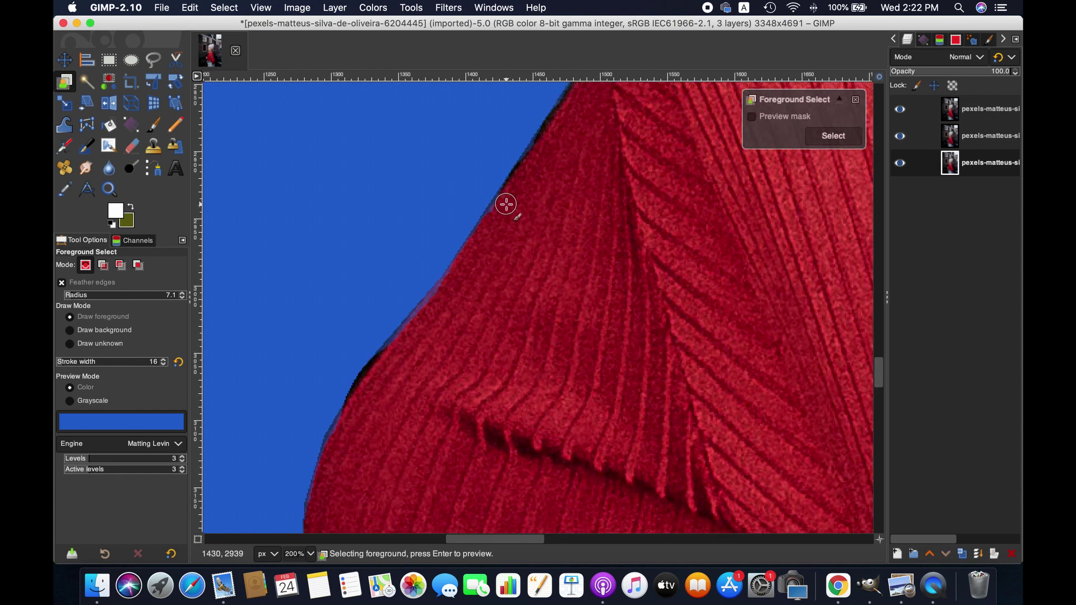
left_click_drag(450, 284, 451, 284)
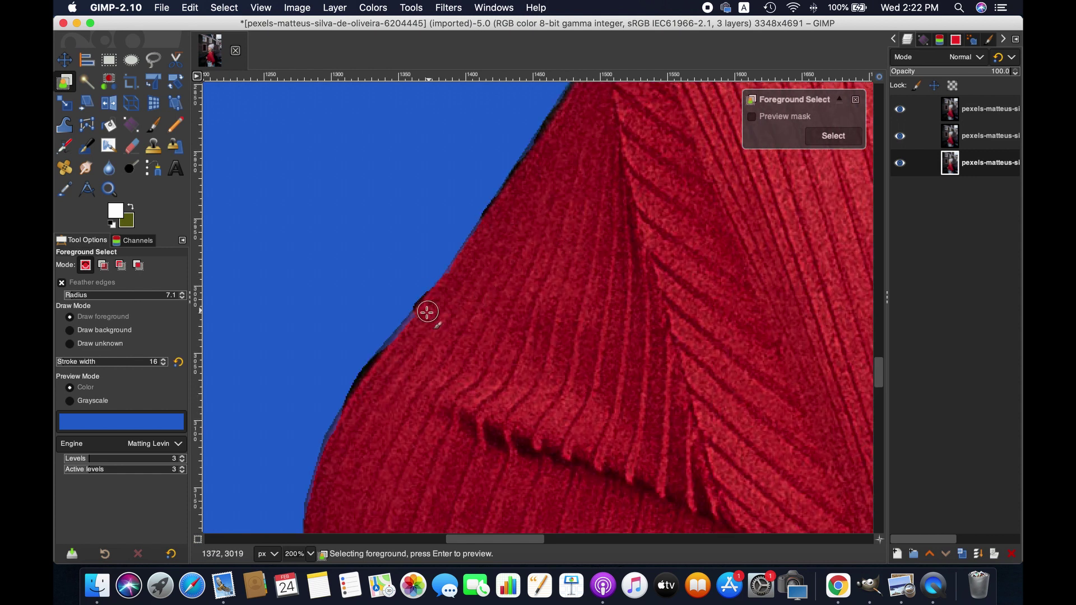
left_click_drag(391, 350, 391, 351)
scroll(523, 305, "up", 1)
scroll(595, 289, "down", 2)
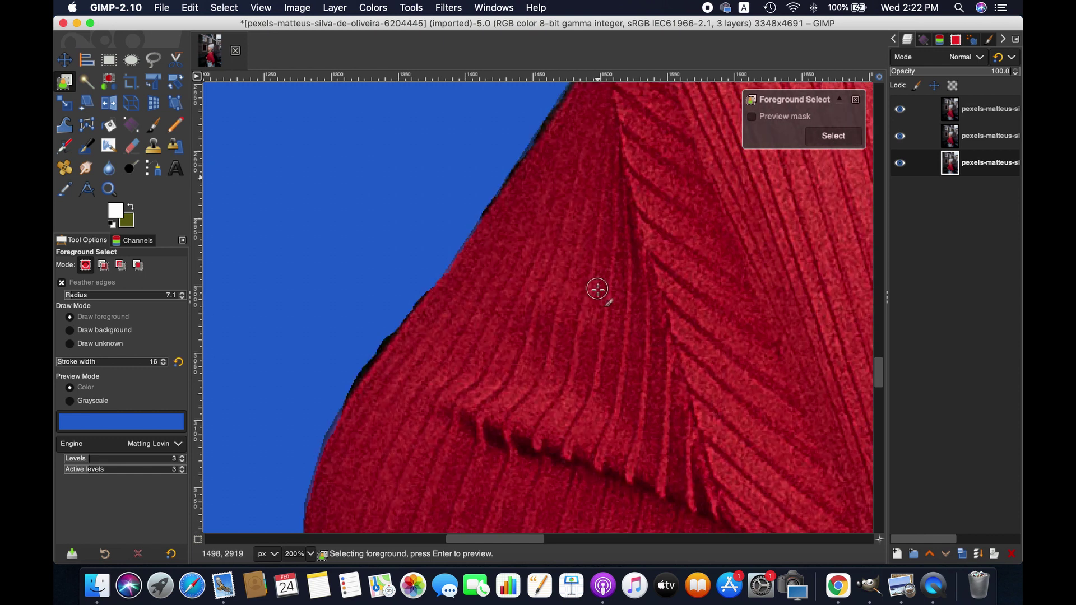
scroll(453, 292, "up", 5)
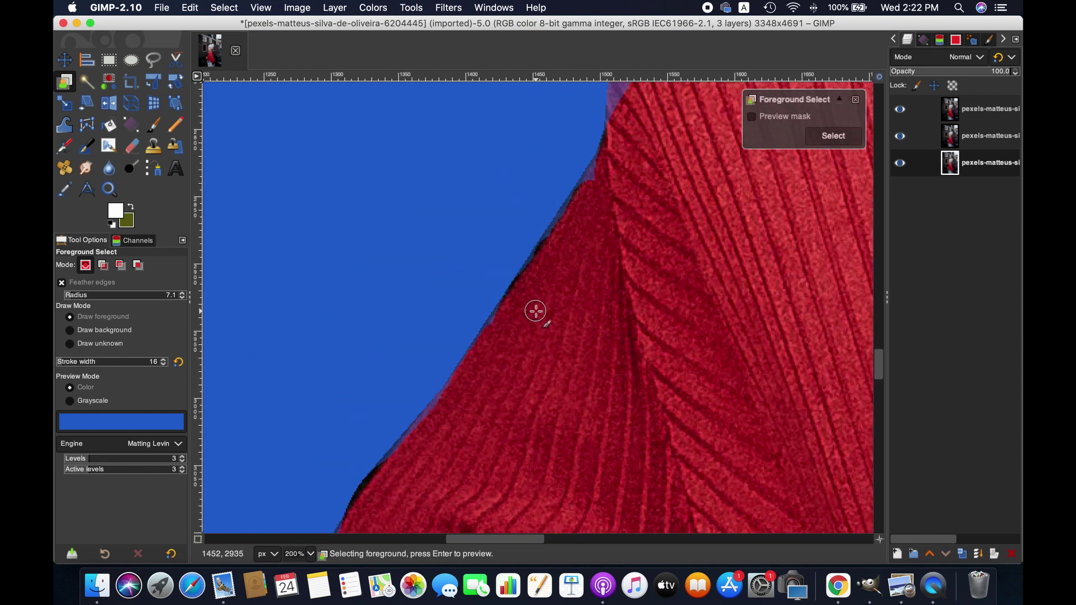
scroll(459, 257, "down", 3)
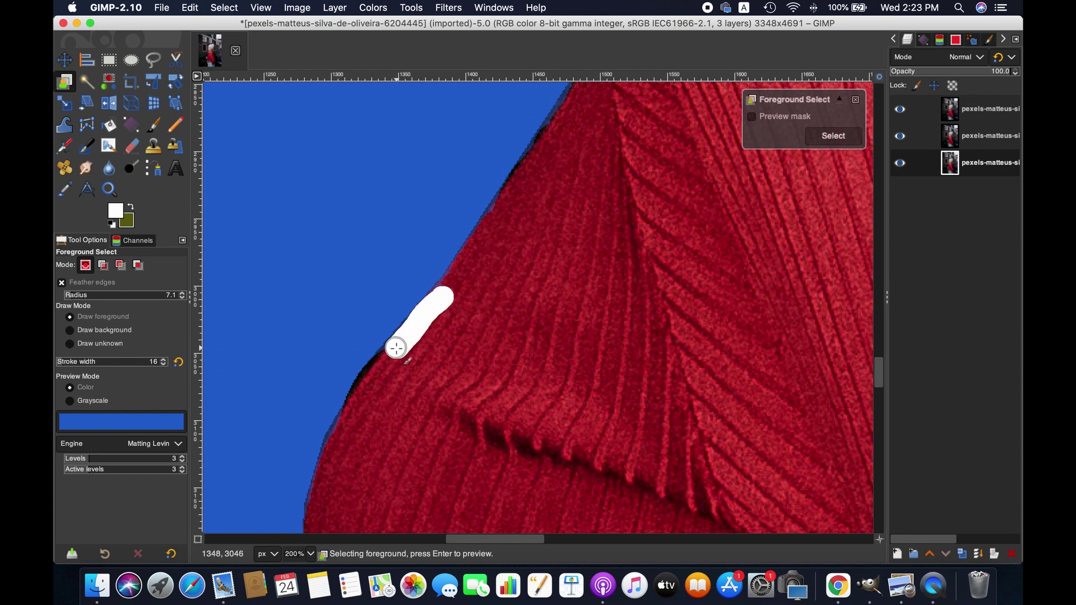
left_click_drag(396, 348, 395, 349)
- Set the stroke width to 38 and paint foreground over the unmarked band along the front of the shoulder
scroll(645, 311, "up", 3)
left_click_drag(526, 539, 553, 539)
scroll(538, 399, "up", 4)
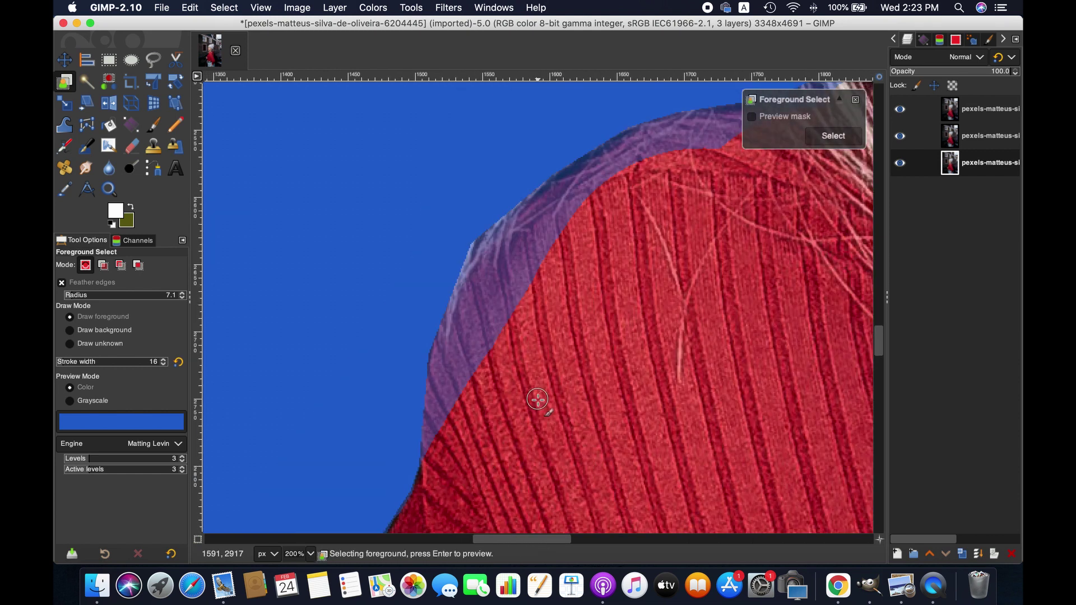
left_click(78, 359)
left_click(73, 359)
mouse_move(567, 215)
left_mouse_down()
mouse_move(467, 379)
mouse_move(448, 439)
left_mouse_up()
mouse_move(553, 217)
left_mouse_down()
mouse_move(502, 257)
mouse_move(451, 368)
mouse_move(449, 414)
left_mouse_up()
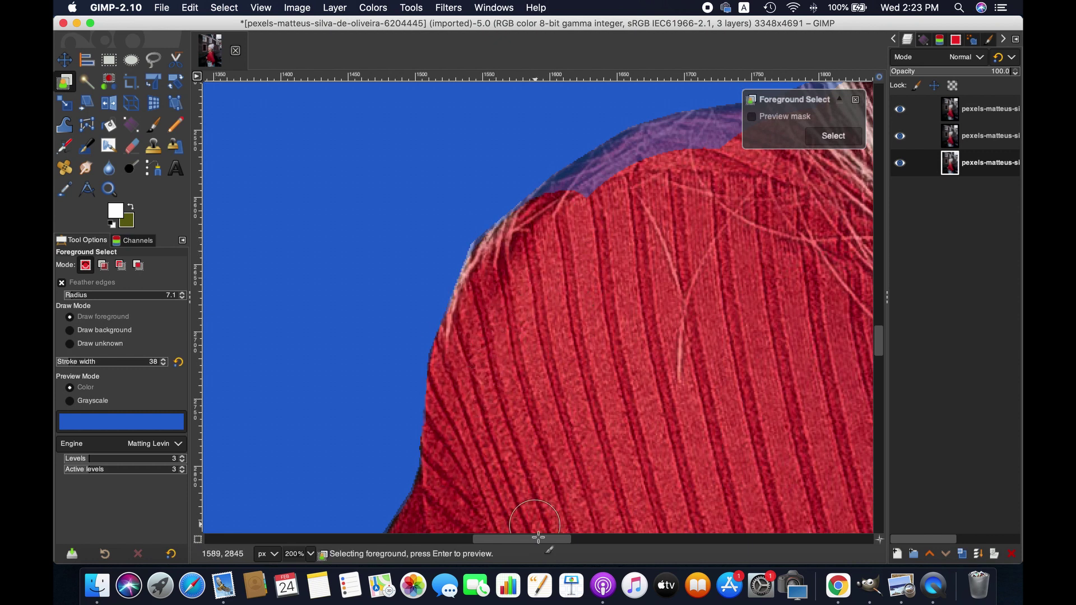
- Paint foreground over the unmarked band along the top edge of the shoulder, from its front past the blonde hair strand
scroll(536, 313, "up", 5)
scroll(536, 313, "right", 5)
mouse_move(695, 219)
left_mouse_down()
mouse_move(515, 256)
mouse_move(409, 312)
left_mouse_up()
scroll(572, 307, "up", 3)
scroll(572, 308, "right", 6)
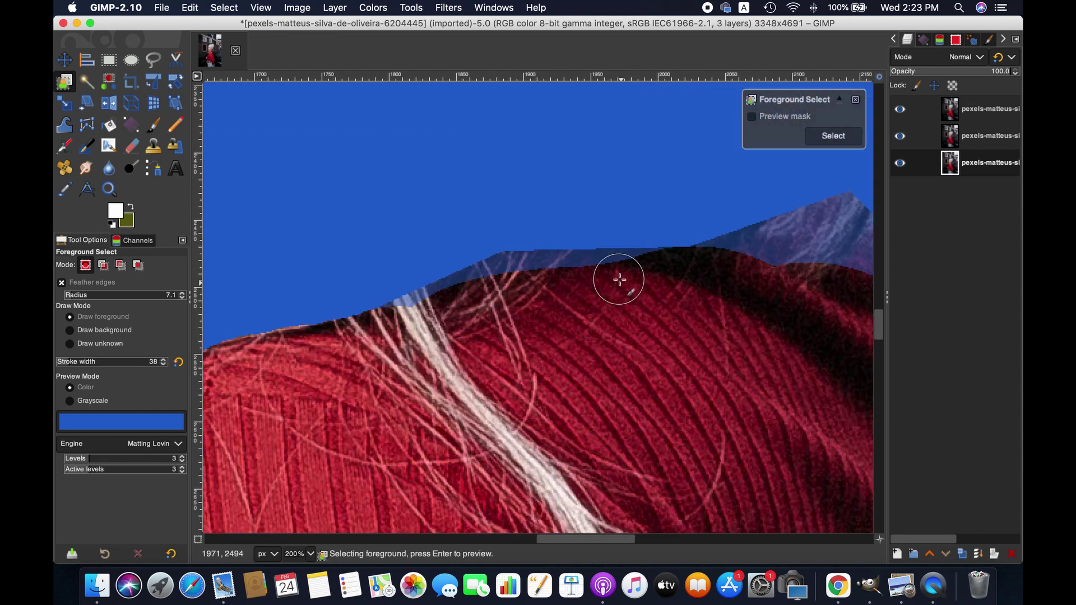
mouse_move(620, 280)
left_mouse_down()
mouse_move(536, 281)
mouse_move(377, 322)
left_mouse_up()
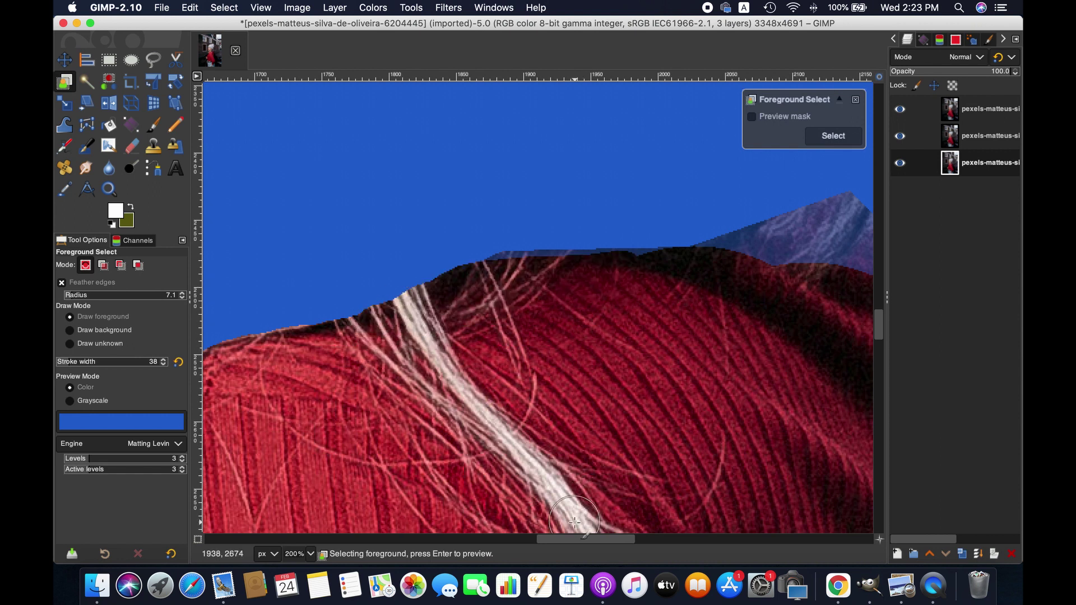
- Paint foreground over the remaining sliver on top of the shoulder and around the pointed corner at the neck and upper back
scroll(578, 505, "right", 5)
mouse_move(339, 277)
left_mouse_down()
mouse_move(497, 276)
mouse_move(589, 262)
mouse_move(642, 239)
mouse_move(684, 263)
left_mouse_up()
left_click_drag(678, 217, 552, 250)
mouse_move(698, 240)
left_mouse_down()
mouse_move(790, 389)
mouse_move(793, 422)
left_mouse_up()
- Paint foreground along the sweater's back edge from the shoulder blade down to the lower back
scroll(720, 342, "down", 5)
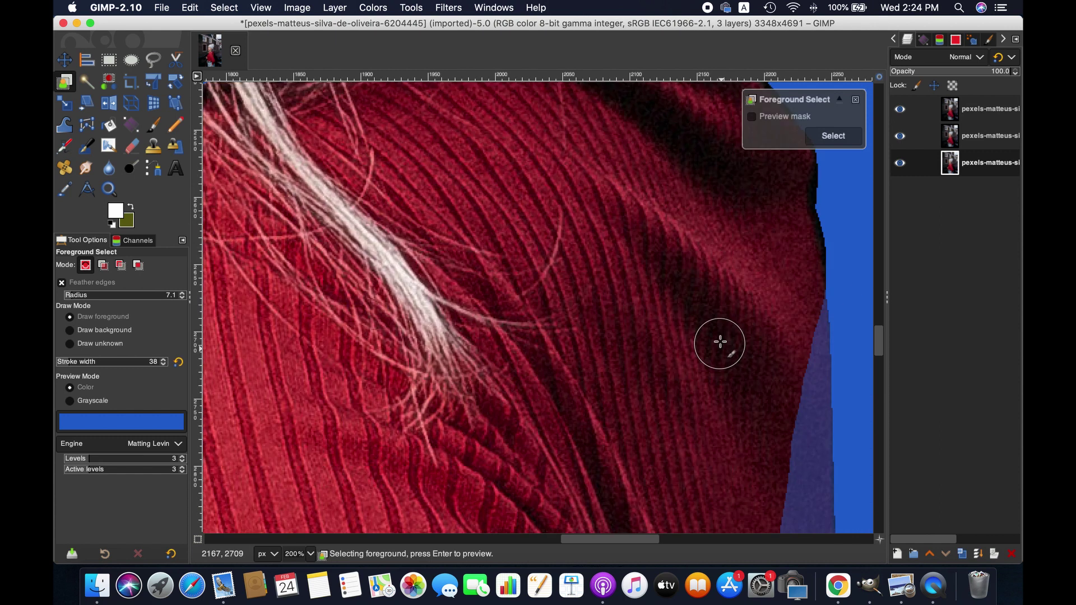
scroll(720, 342, "down", 5)
mouse_move(807, 194)
left_mouse_down()
mouse_move(794, 348)
mouse_move(806, 209)
mouse_move(802, 396)
left_mouse_up()
scroll(808, 192, "down", 3)
scroll(769, 353, "down", 5)
left_click_drag(815, 261, 807, 449)
scroll(771, 404, "down", 1)
left_click_drag(789, 303, 745, 483)
- Paint foreground where the sweater's back edge meets the sleeve and along the rear edge of the upper arm
scroll(767, 318, "down", 2)
scroll(765, 312, "down", 2)
left_click_drag(764, 257, 756, 415)
scroll(759, 370, "down", 2)
left_click_drag(763, 327, 801, 436)
scroll(798, 425, "down", 5)
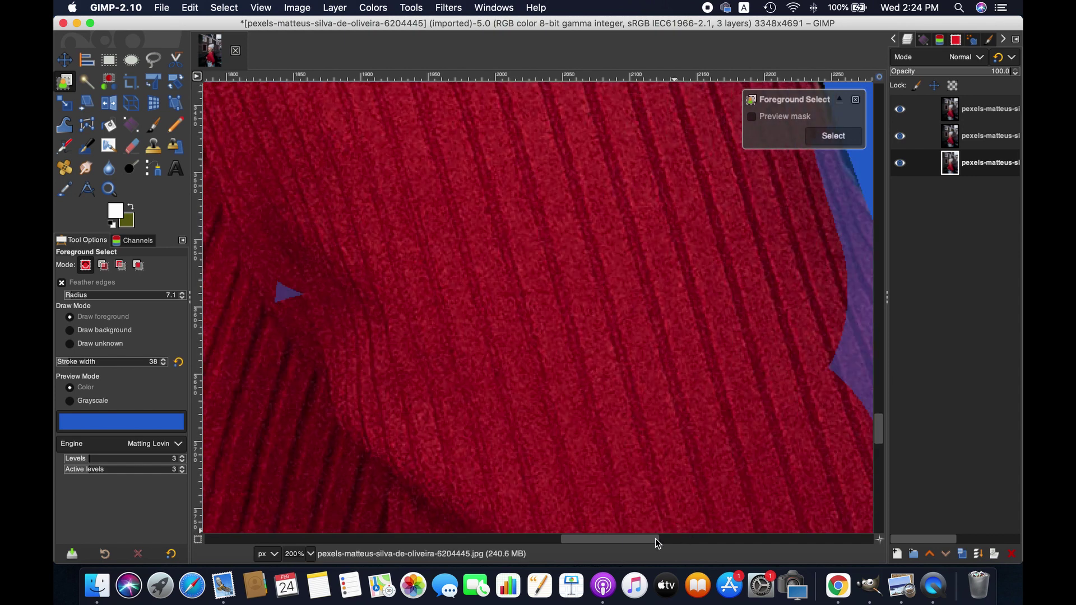
- Paint foreground over the unmarked strip along the rear edge of the sleeve, down towards the elbow
scroll(657, 543, "right", 5)
mouse_move(664, 137)
left_mouse_down()
mouse_move(667, 208)
mouse_move(680, 365)
left_mouse_up()
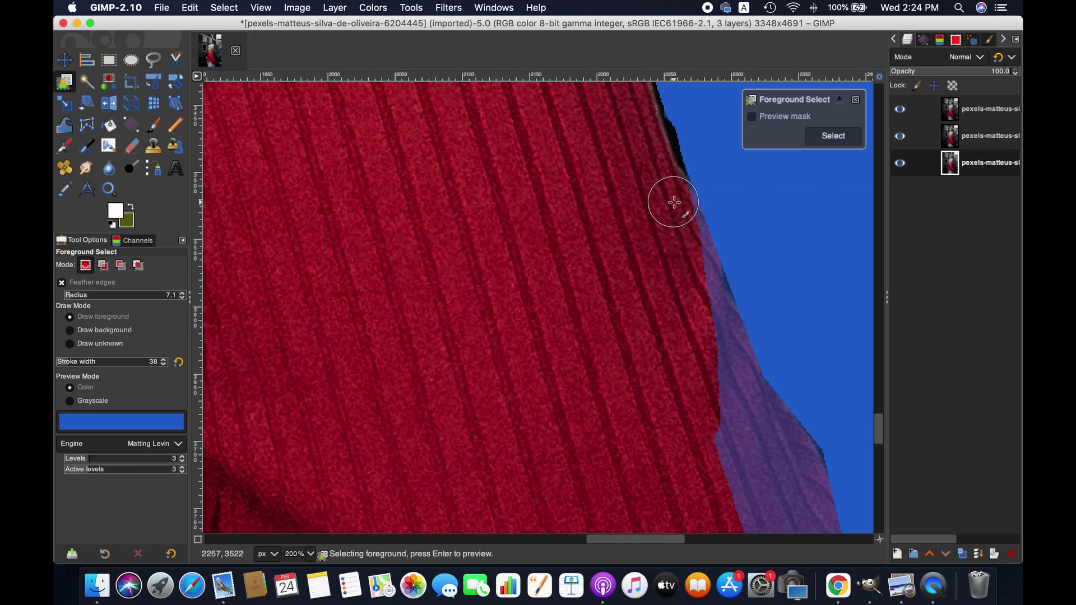
left_click_drag(674, 202, 734, 440)
scroll(726, 426, "down", 5)
mouse_move(701, 174)
left_mouse_down()
mouse_move(766, 319)
mouse_move(782, 431)
left_mouse_up()
scroll(752, 353, "down", 5)
mouse_move(759, 185)
left_mouse_down()
mouse_move(802, 242)
mouse_move(770, 326)
mouse_move(777, 415)
left_mouse_up()
- Paint foreground around the outer edge of the elbow and onto the start of the forearm
scroll(596, 277, "right", 5)
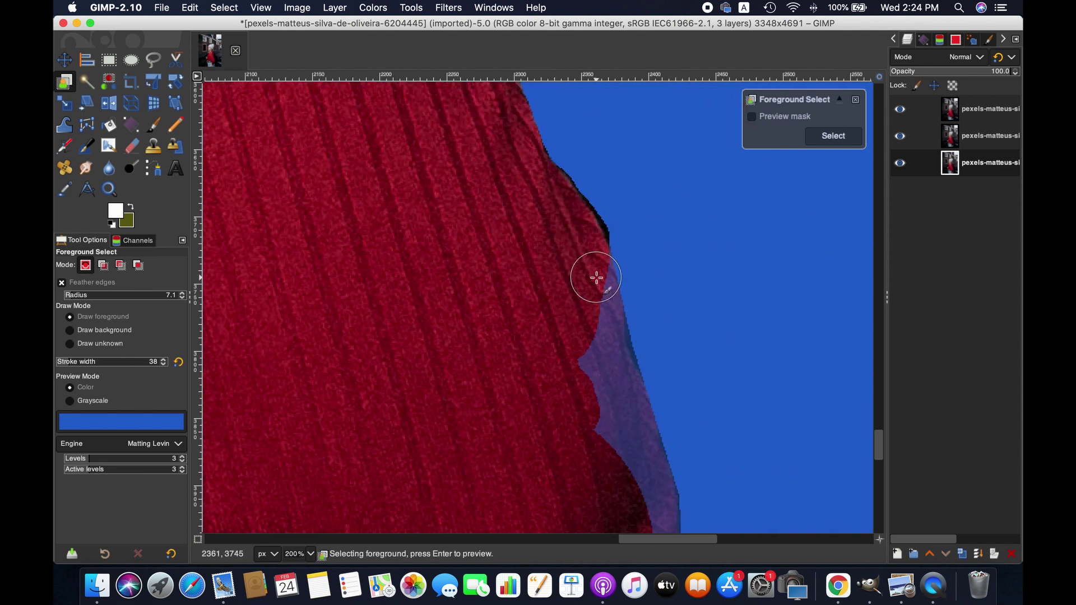
left_click_drag(596, 277, 603, 460)
left_click_drag(609, 341, 611, 477)
scroll(600, 431, "down", 5)
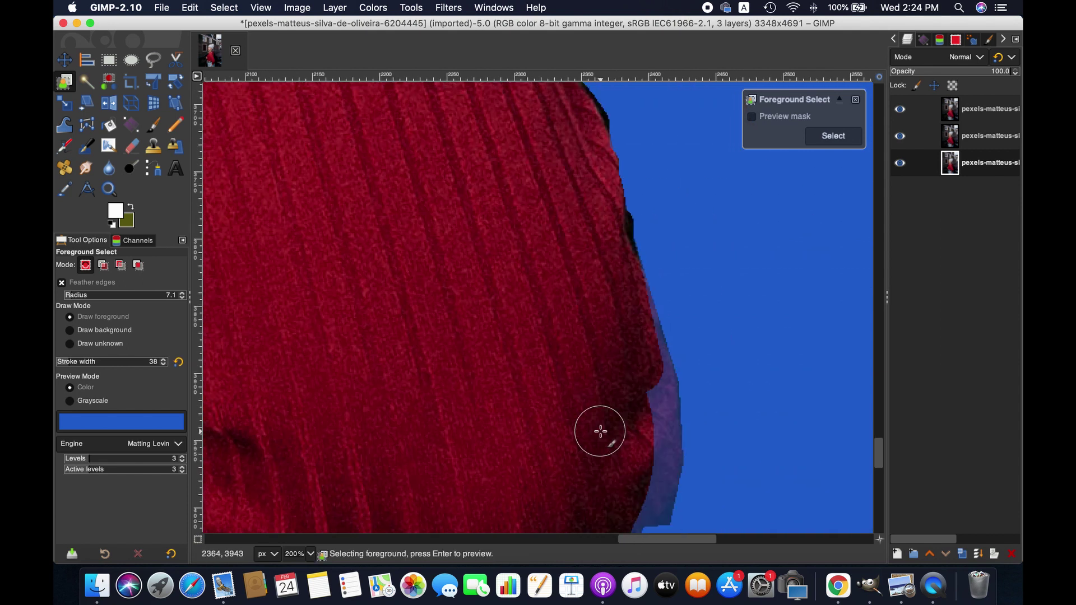
left_click_drag(626, 290, 651, 396)
scroll(603, 356, "down", 5)
mouse_move(639, 228)
left_mouse_down()
mouse_move(658, 368)
mouse_move(649, 397)
mouse_move(625, 418)
left_mouse_up()
scroll(610, 297, "down", 5)
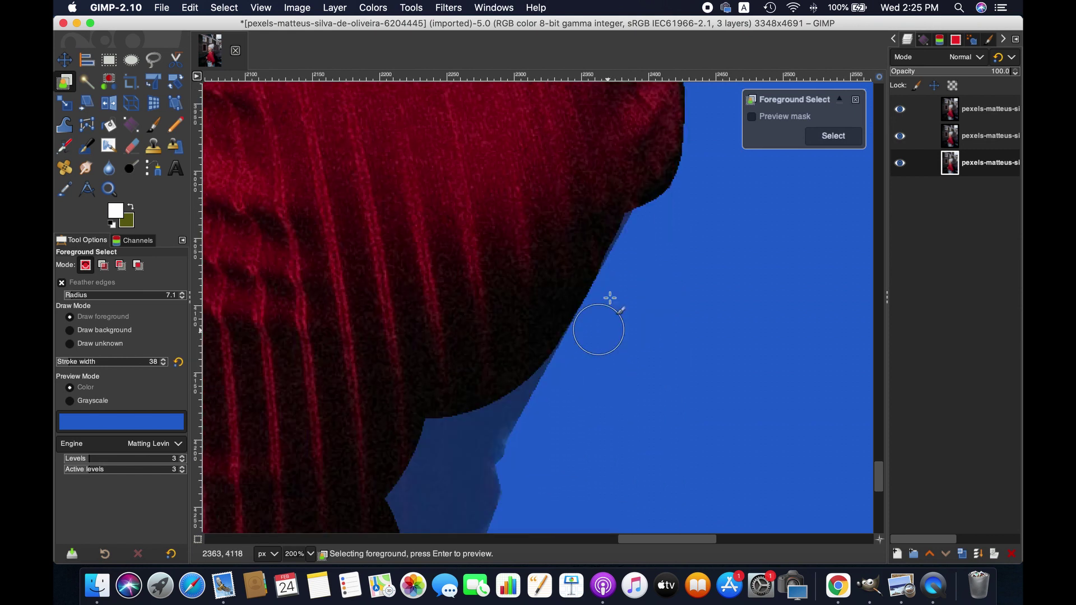
- Paint foreground along the dark outer edge of the forearm down to the cuff
scroll(610, 298, "down", 5)
mouse_move(446, 198)
left_mouse_down()
mouse_move(379, 296)
mouse_move(413, 301)
left_mouse_up()
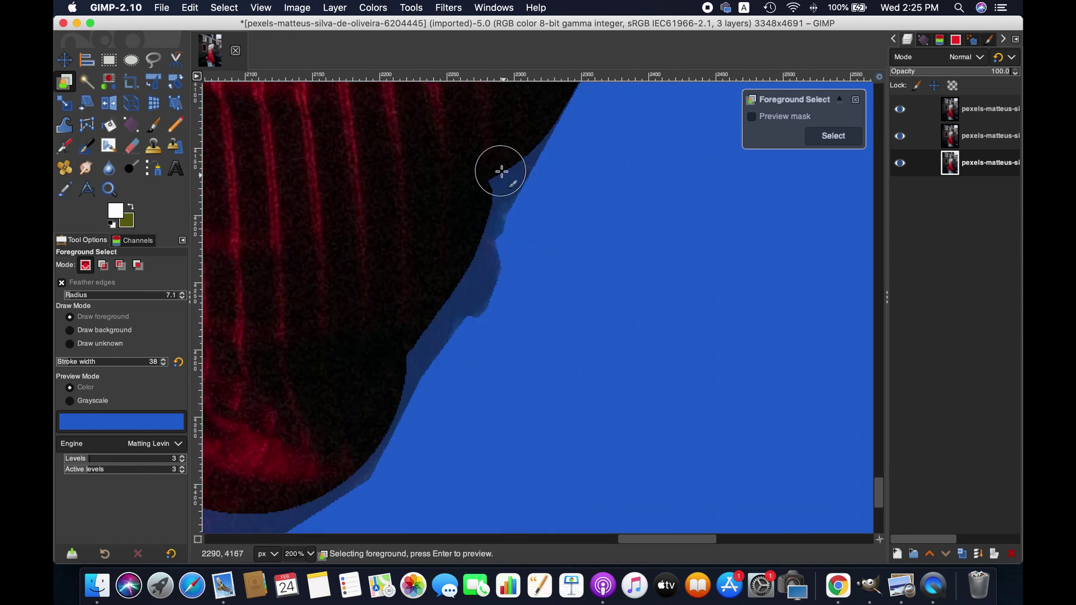
left_click_drag(502, 171, 408, 355)
scroll(665, 405, "left", 5)
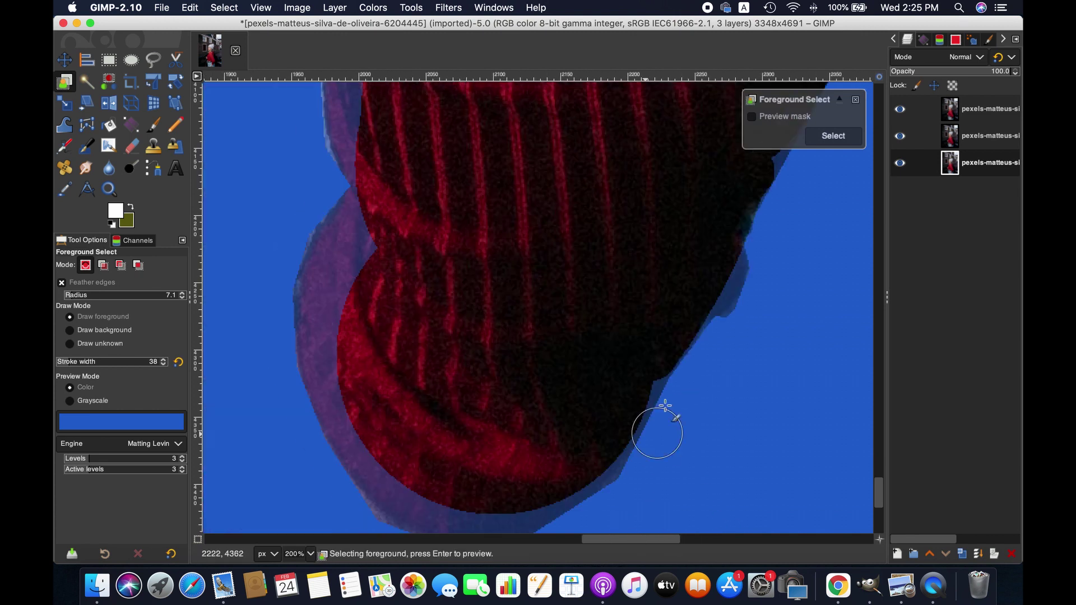
mouse_move(717, 247)
left_mouse_down()
mouse_move(712, 288)
mouse_move(631, 408)
mouse_move(512, 497)
left_mouse_up()
- Paint foreground across the end of the cuff and up its inner curved edge
scroll(561, 421, "down", 3)
mouse_move(623, 321)
left_mouse_down()
mouse_move(550, 381)
mouse_move(488, 413)
mouse_move(449, 417)
mouse_move(378, 371)
mouse_move(334, 293)
mouse_move(319, 239)
mouse_move(355, 209)
mouse_move(327, 324)
left_mouse_up()
scroll(331, 225, "up", 3)
mouse_move(363, 216)
left_mouse_down()
mouse_move(336, 246)
mouse_move(315, 338)
left_mouse_up()
- Paint foreground along the inner edge of the forearm above the cuff, including the small notch left beside the wrist folds
scroll(508, 241, "up", 5)
left_click_drag(355, 104, 360, 344)
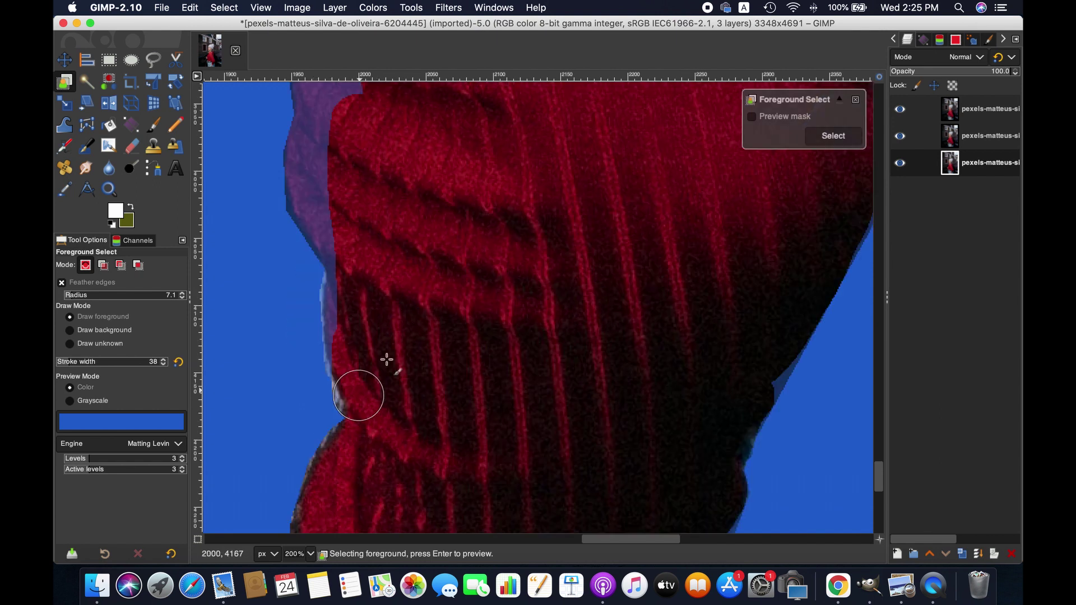
scroll(357, 159, "up", 2)
mouse_move(325, 174)
left_mouse_down()
mouse_move(319, 241)
mouse_move(310, 234)
mouse_move(345, 381)
left_mouse_up()
scroll(353, 314, "down", 3)
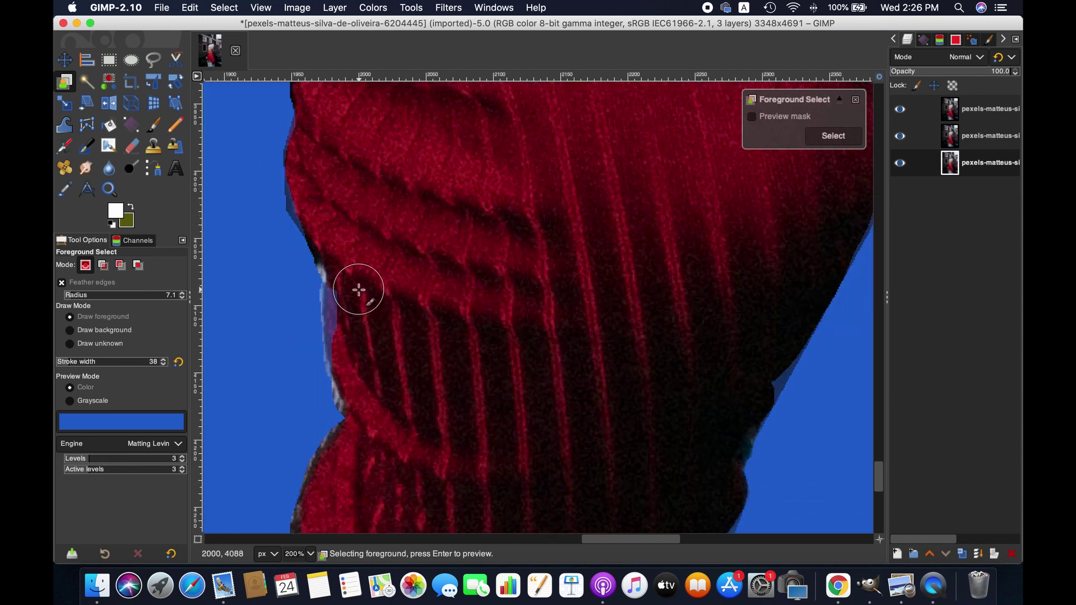
left_click_drag(353, 288, 349, 350)
scroll(407, 285, "down", 5)
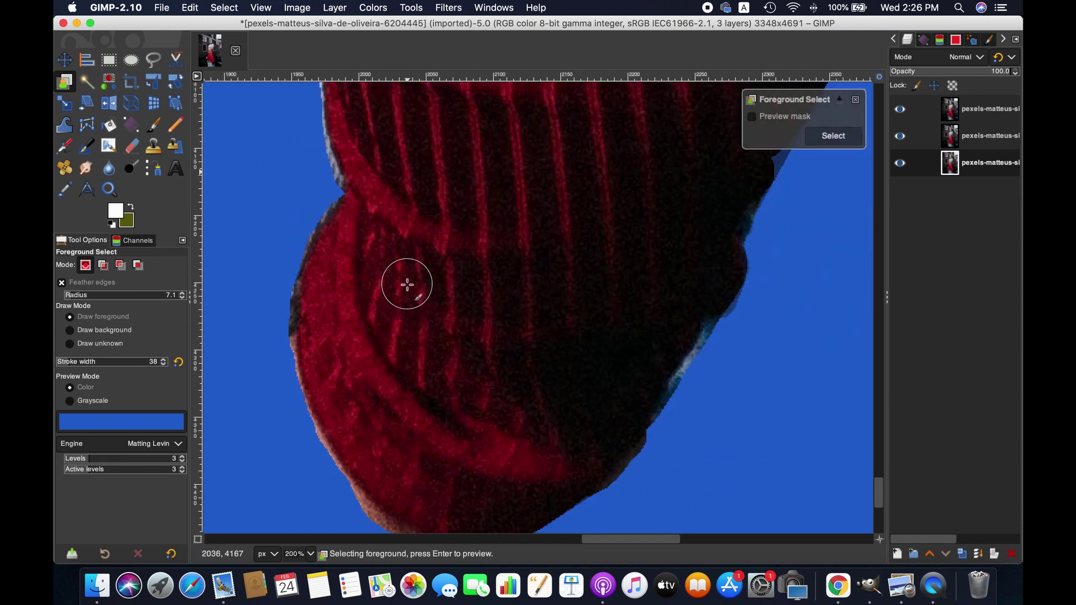
- Convert the painted sweater mask into a selection
left_click(309, 555)
left_click(306, 516)
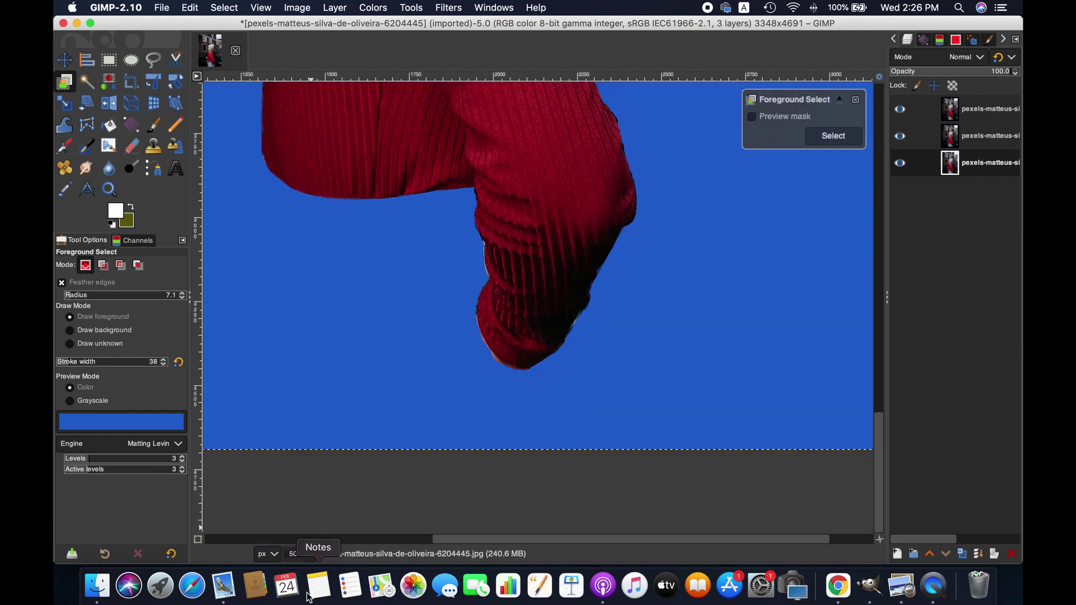
left_click(310, 554)
left_click(306, 531)
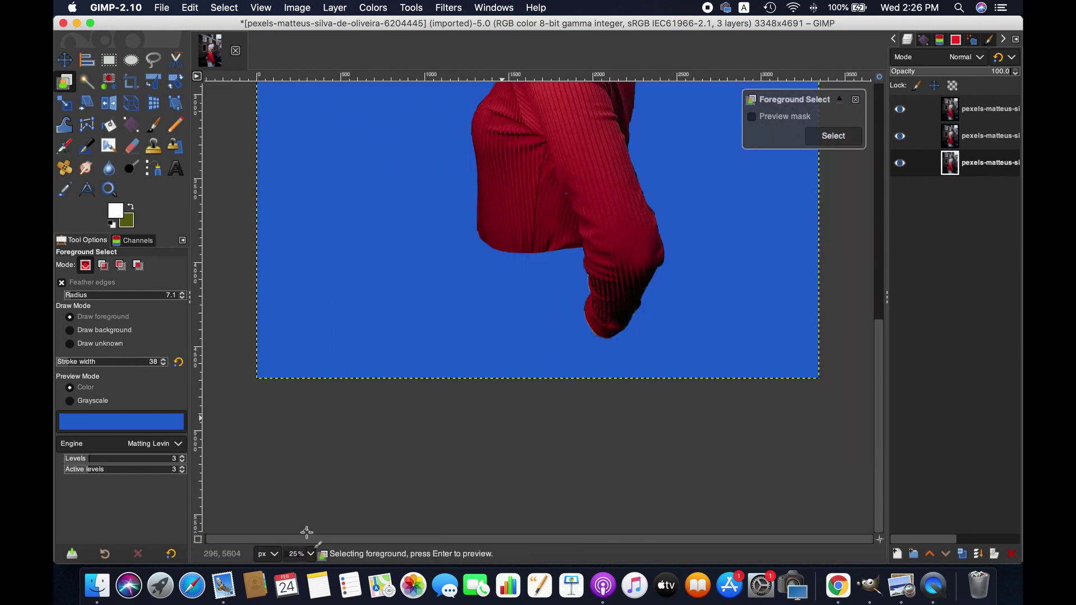
scroll(407, 504, "up", 5)
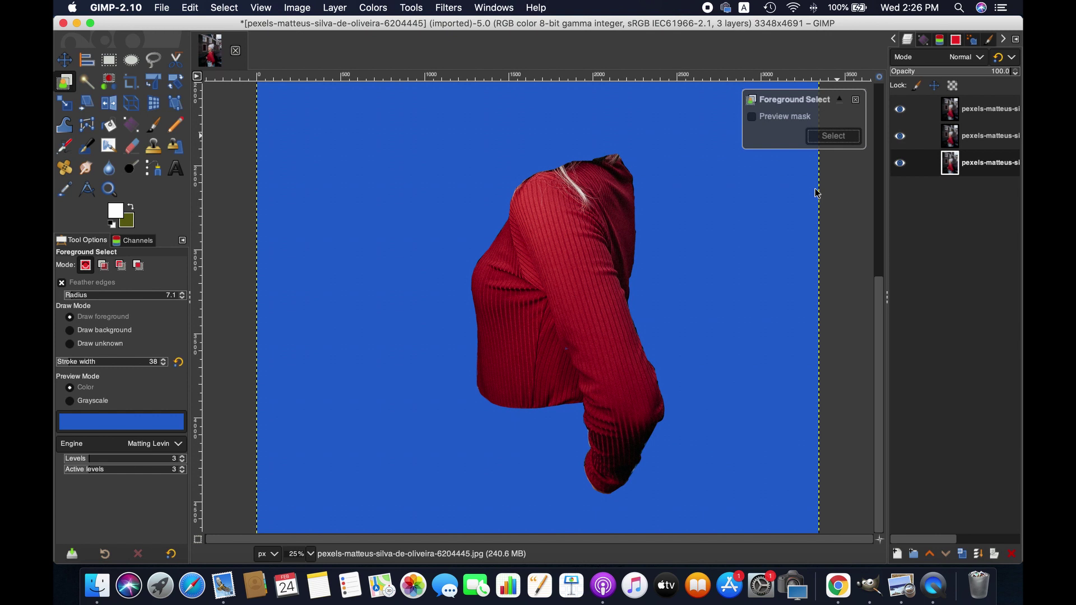
key("Return")
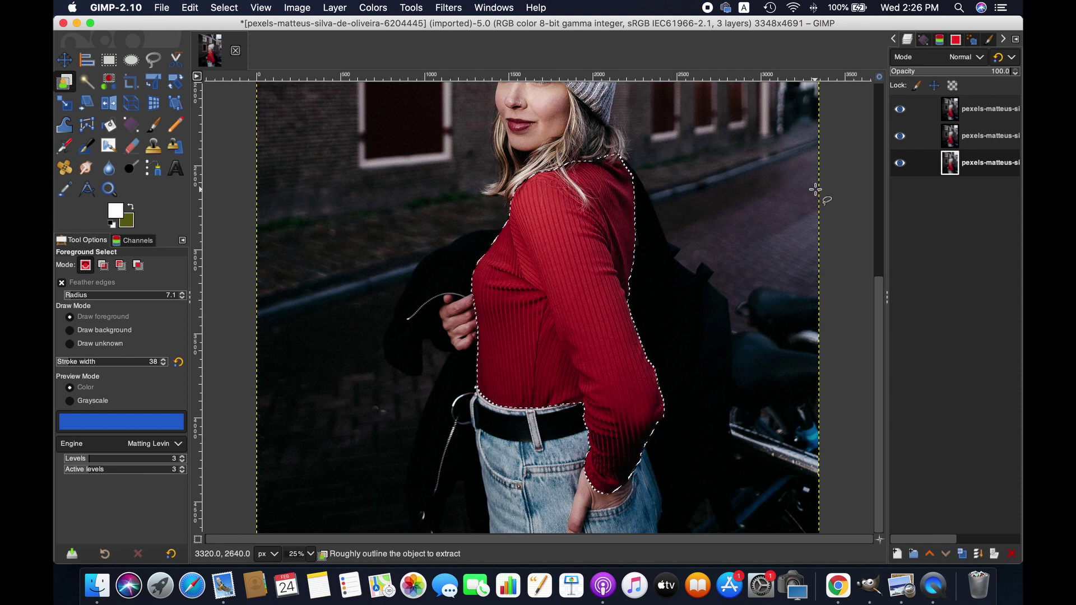
- Apply Hue-Saturation with a hue of 123.3 to the selected sweater on the bottom layer and hide the two layers above
left_click(310, 554)
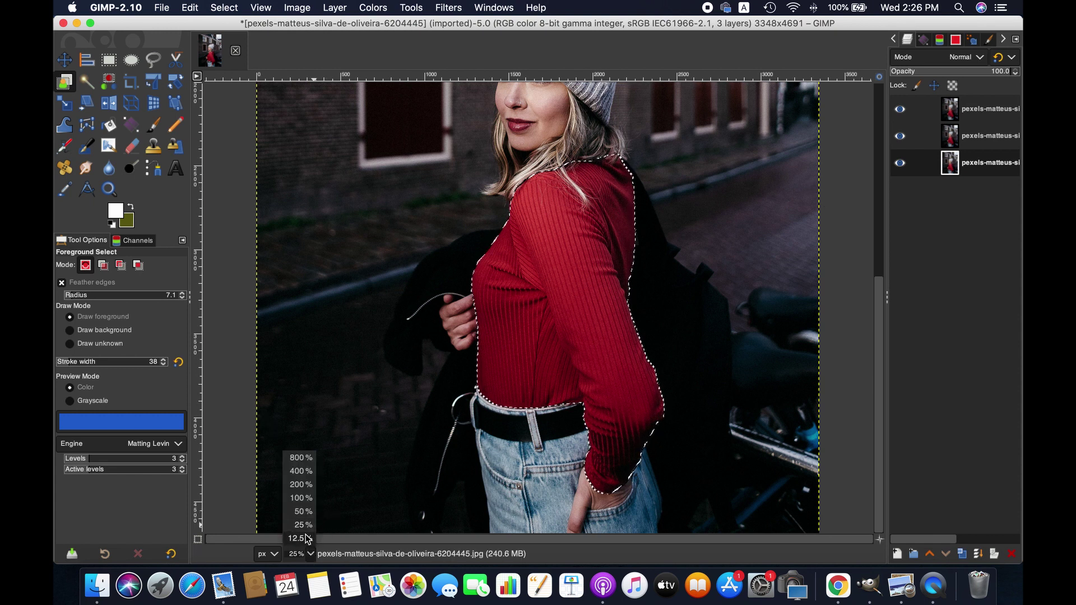
left_click(307, 538)
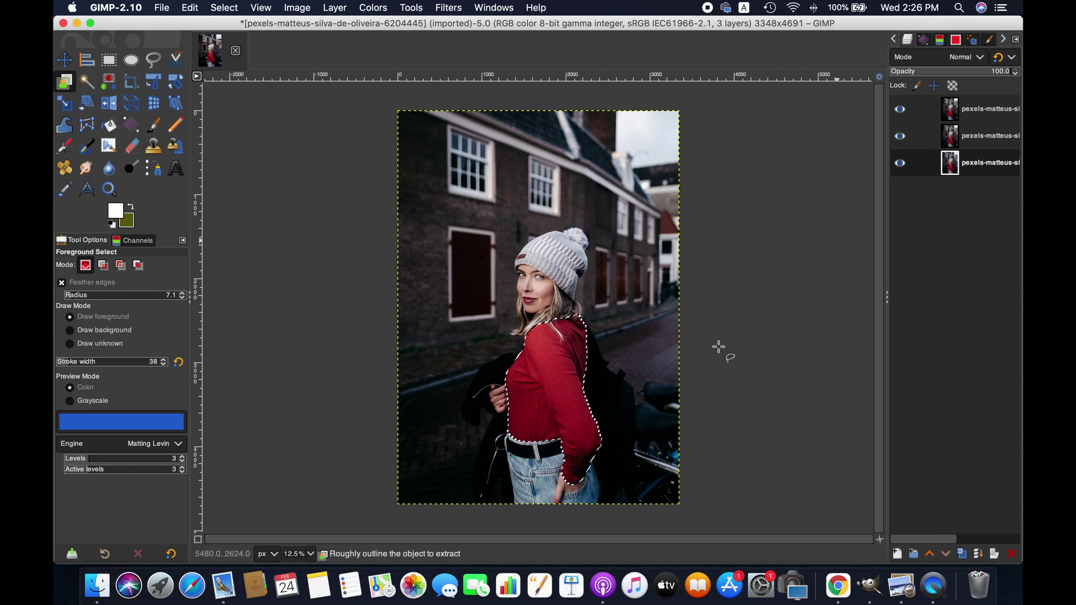
left_click(374, 7)
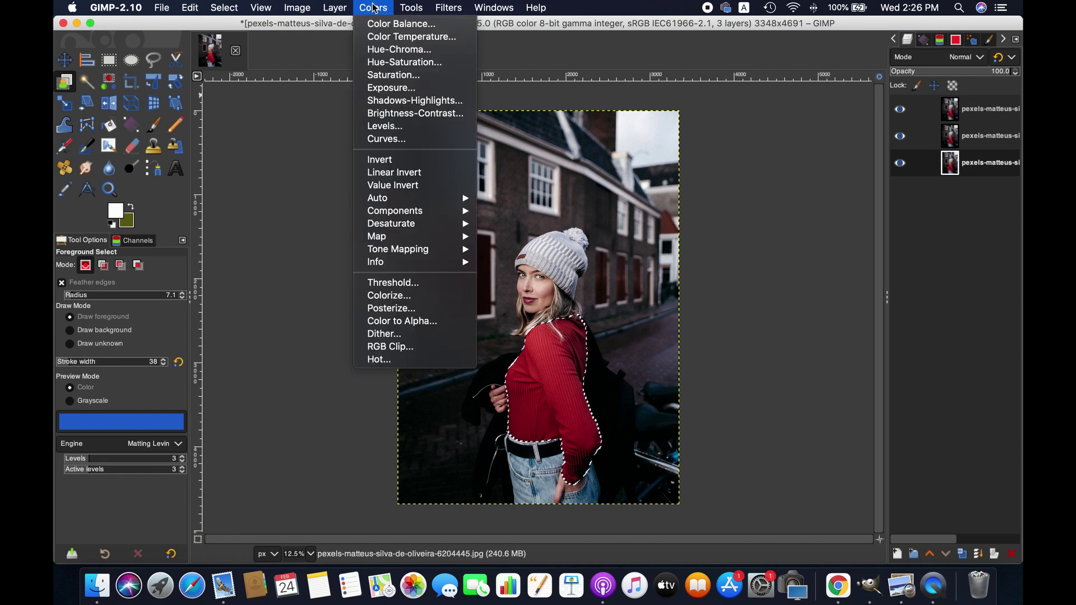
left_click(401, 61)
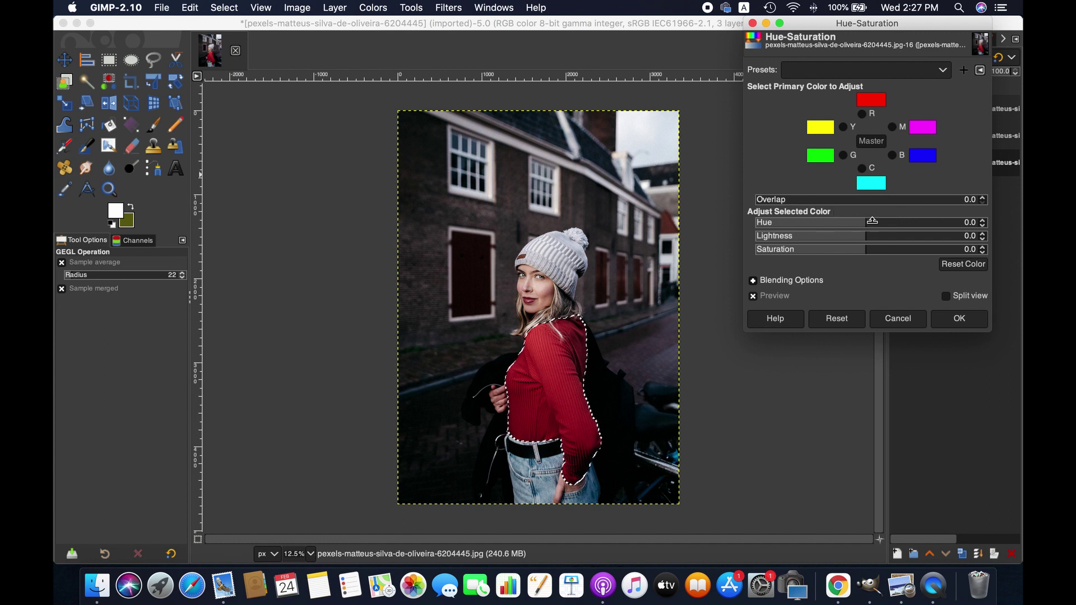
left_click(939, 219)
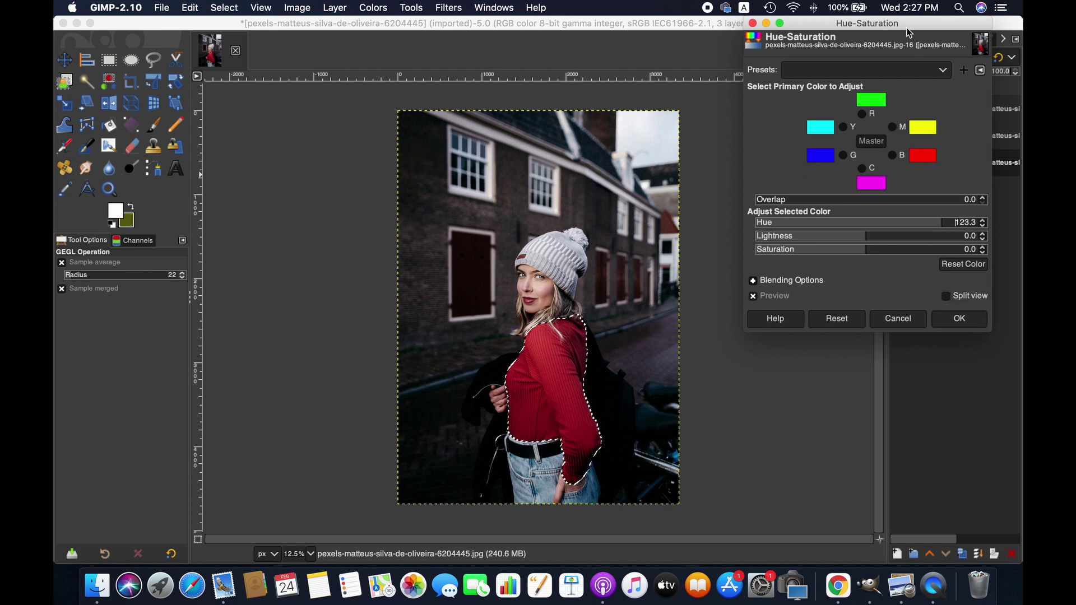
left_click_drag(909, 32, 822, 37)
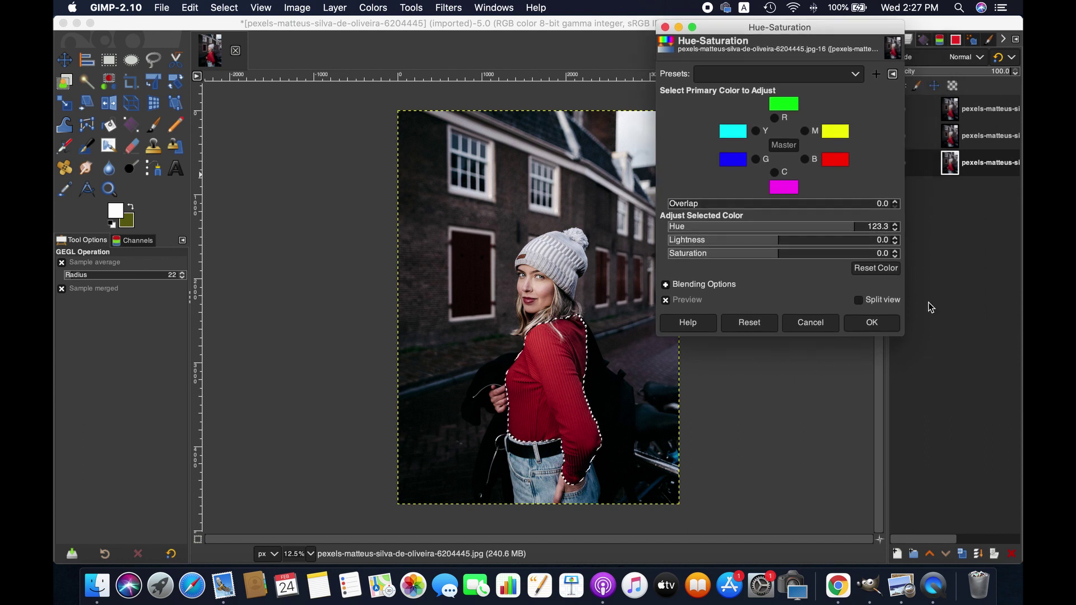
left_click(874, 324)
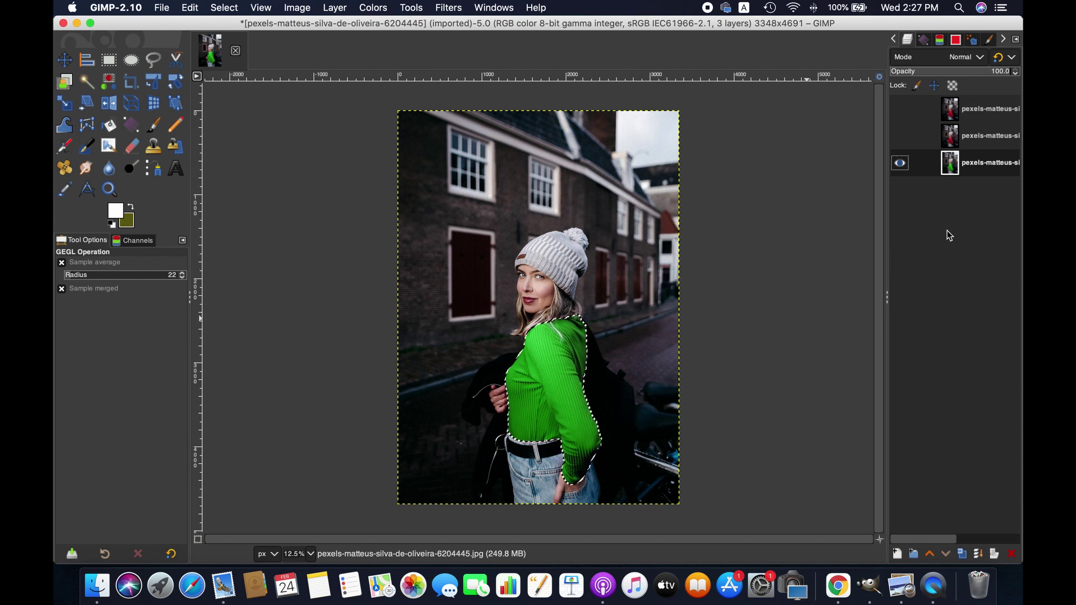
- Show the middle layer and apply Hue-Saturation with a hue of -94.9 to its selected sweater
key("Page_Up")
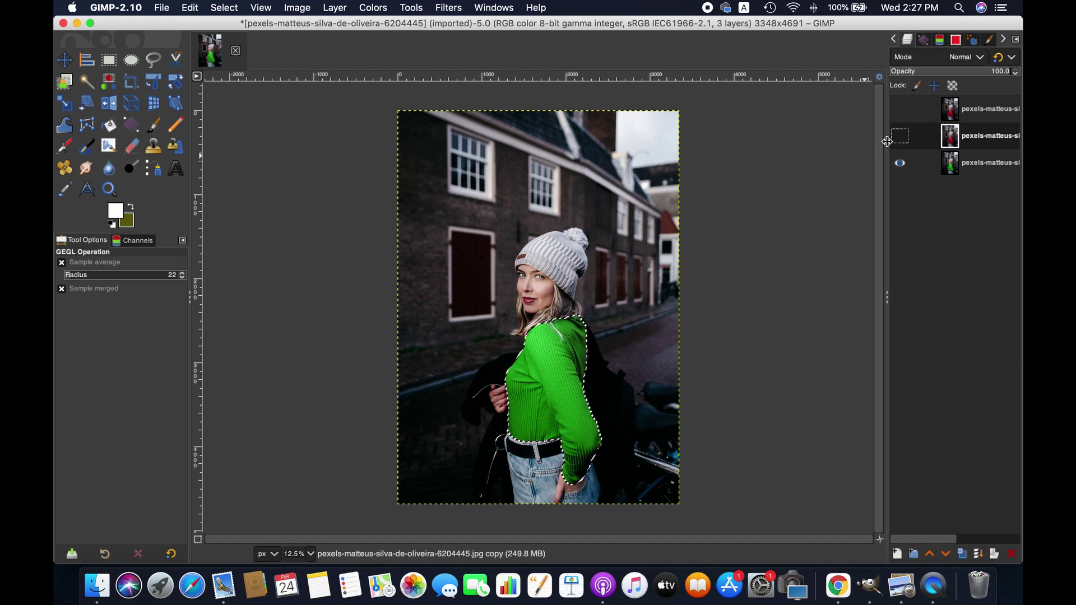
left_click(383, 7)
left_click(447, 59)
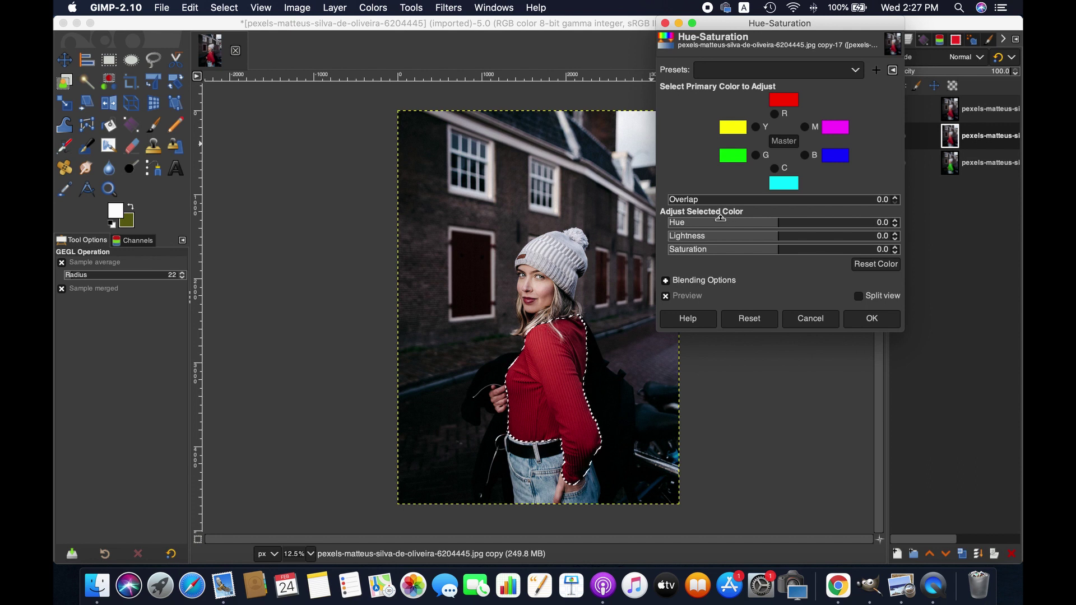
left_click(721, 218)
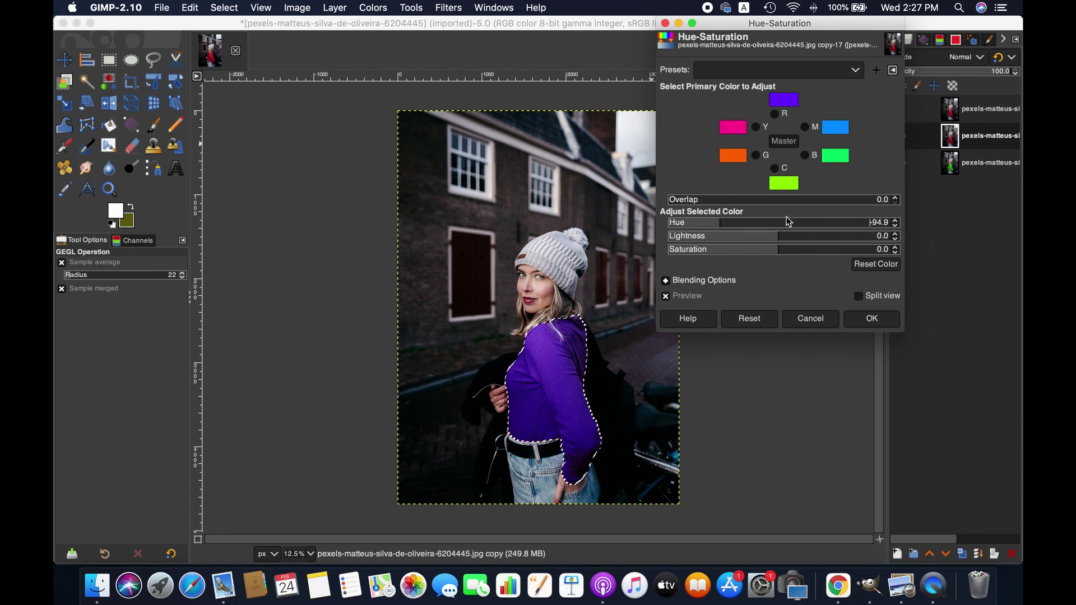
left_click(868, 319)
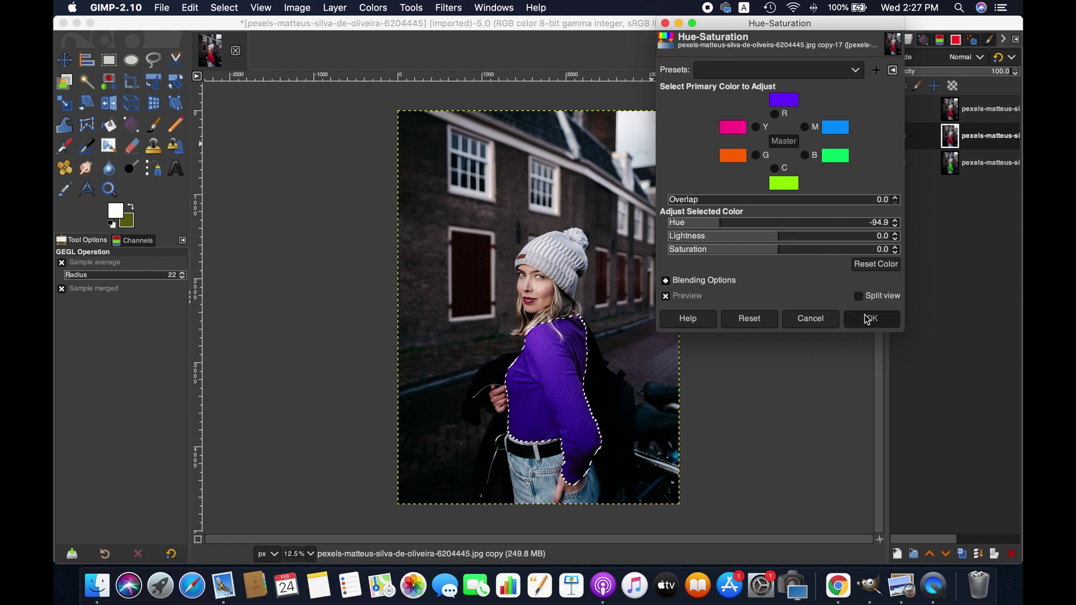
- Show the top layer and apply Hue-Saturation with a hue of -163.6 to its selected sweater
left_click(991, 115)
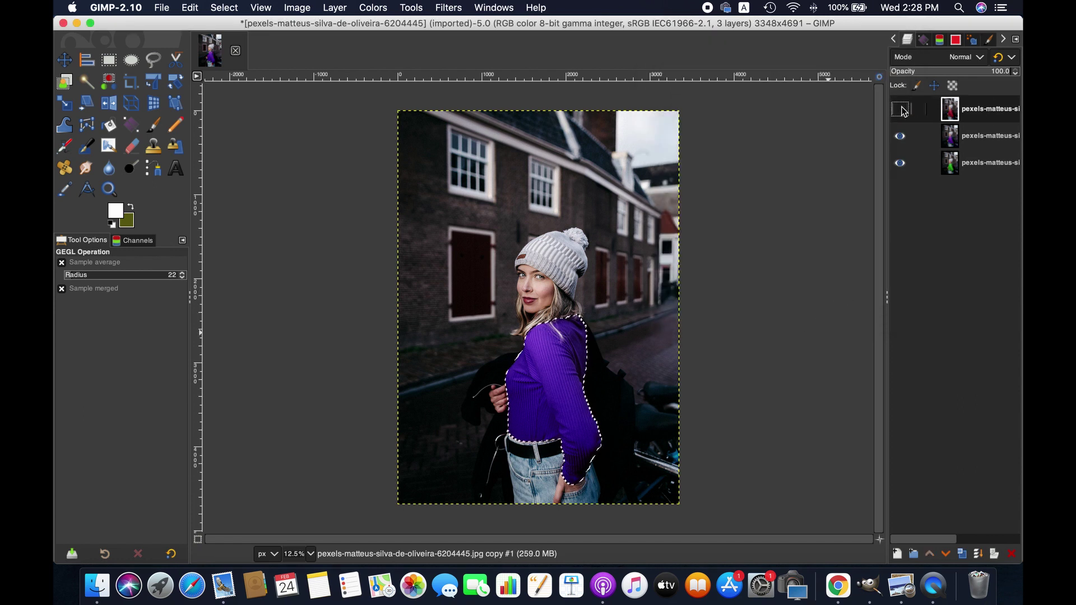
left_click(378, 5)
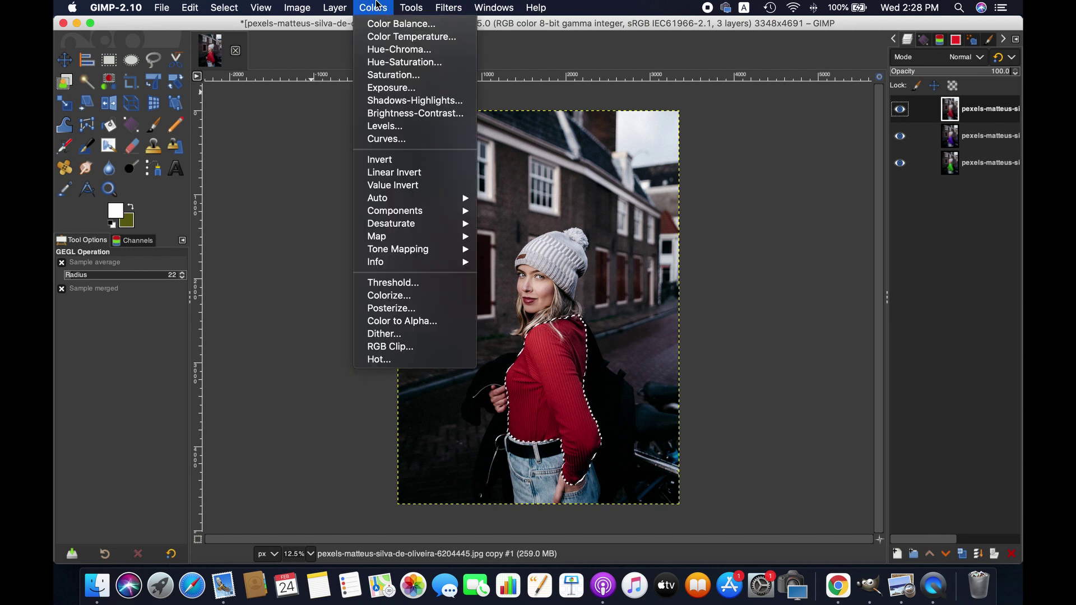
left_click(412, 61)
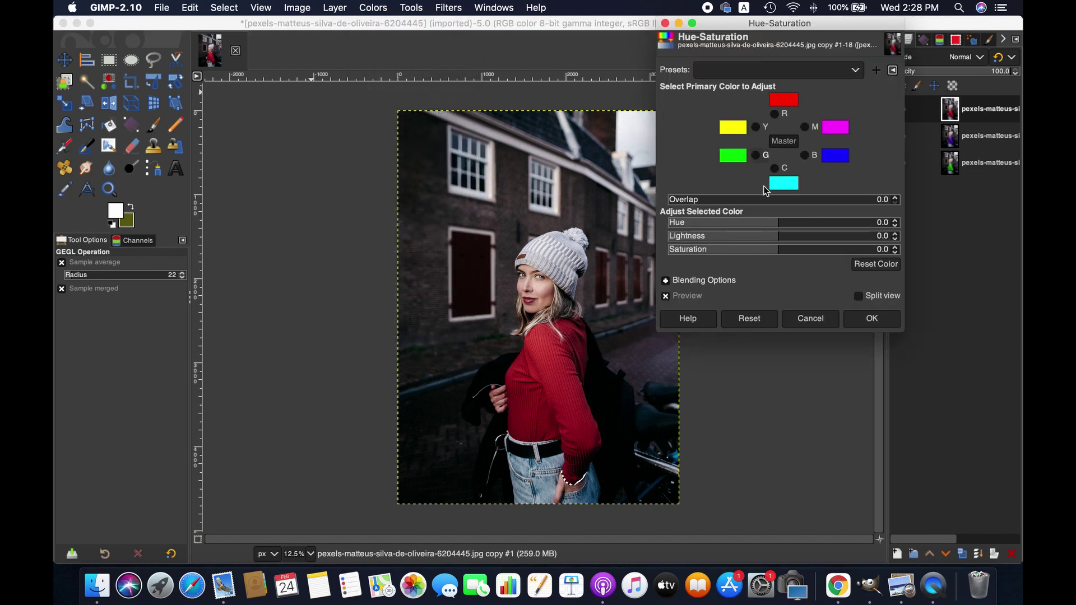
left_click(679, 220)
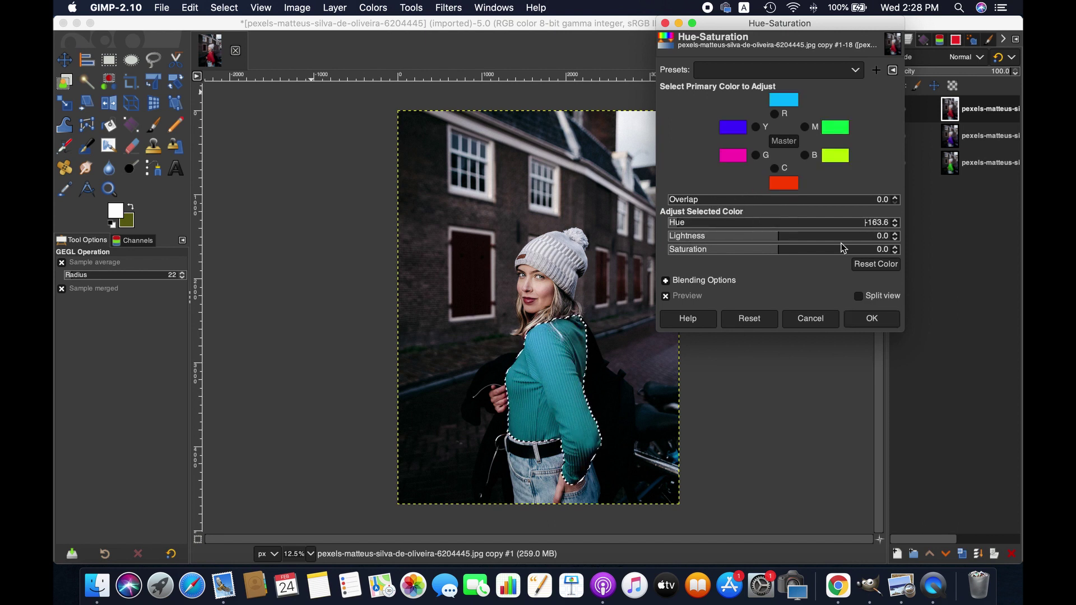
left_click(880, 317)
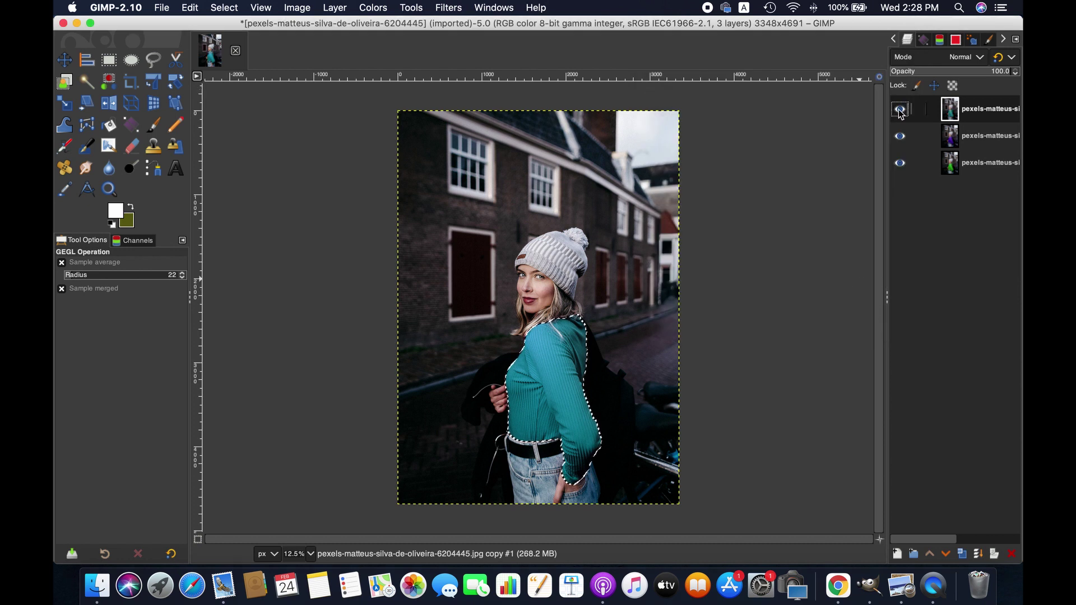
- Remove the sweater selection and hide the top and middle layers to compare the colour versions
left_click(224, 7)
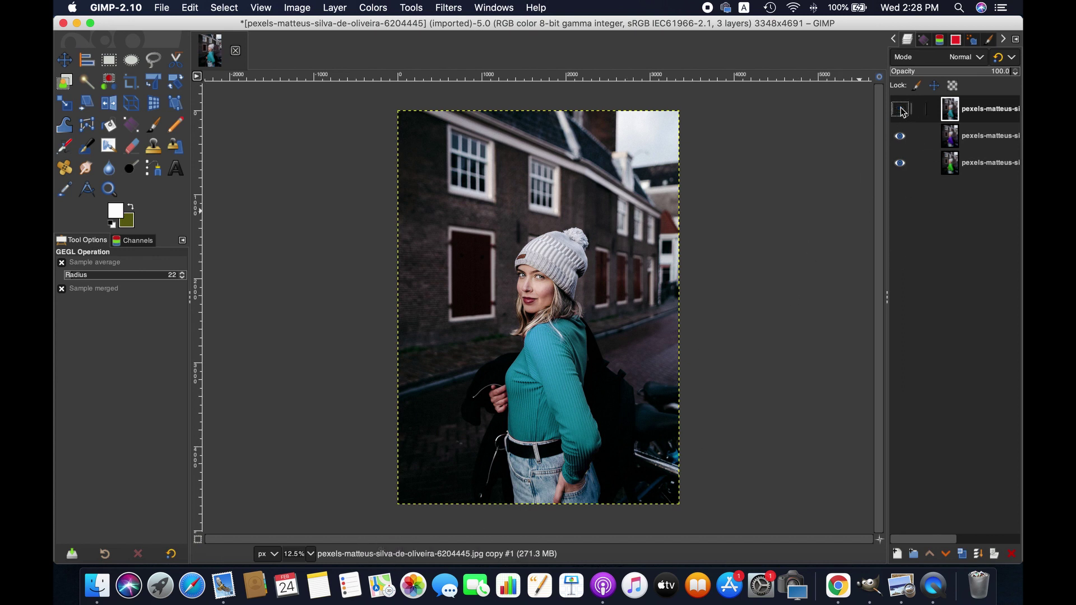
left_click(901, 136)
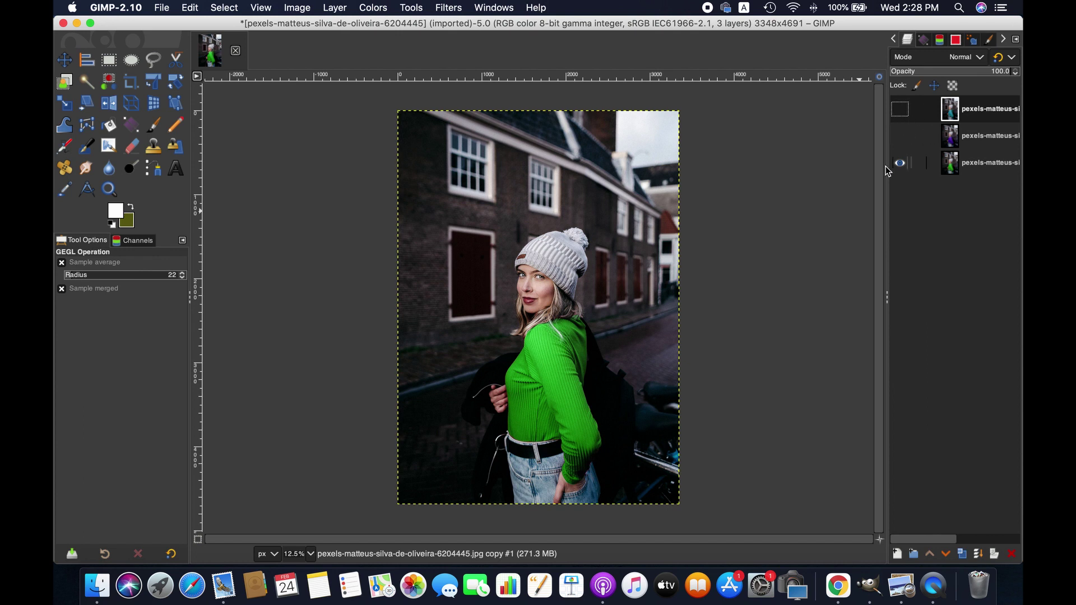
- Select the layer with the green sweater and examine the sweater's edges up close, from the shoulder down to the waistband
left_click(968, 168)
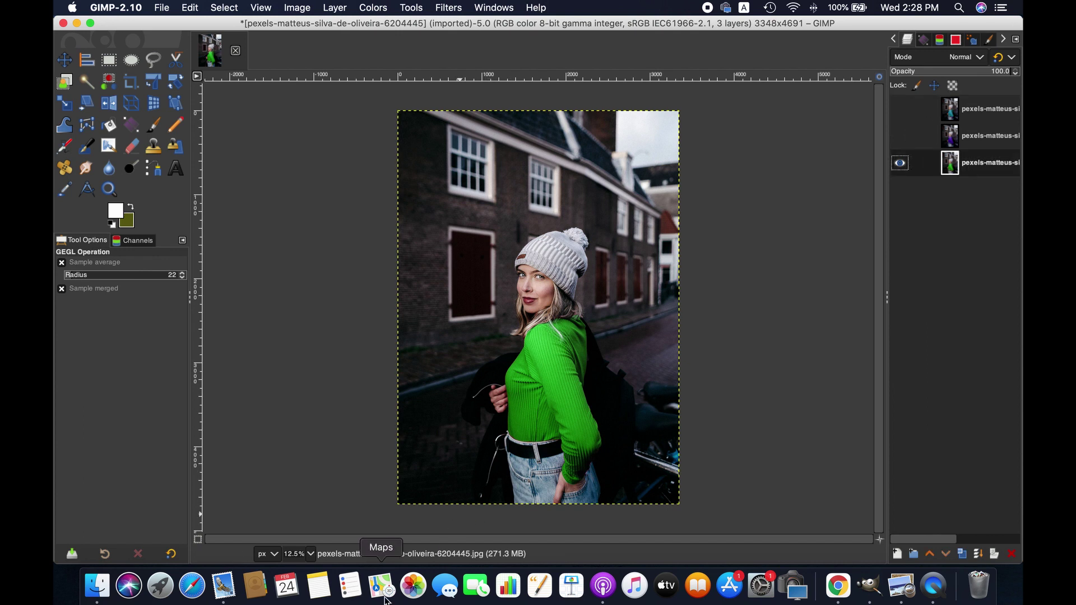
left_click(308, 553)
left_click(302, 511)
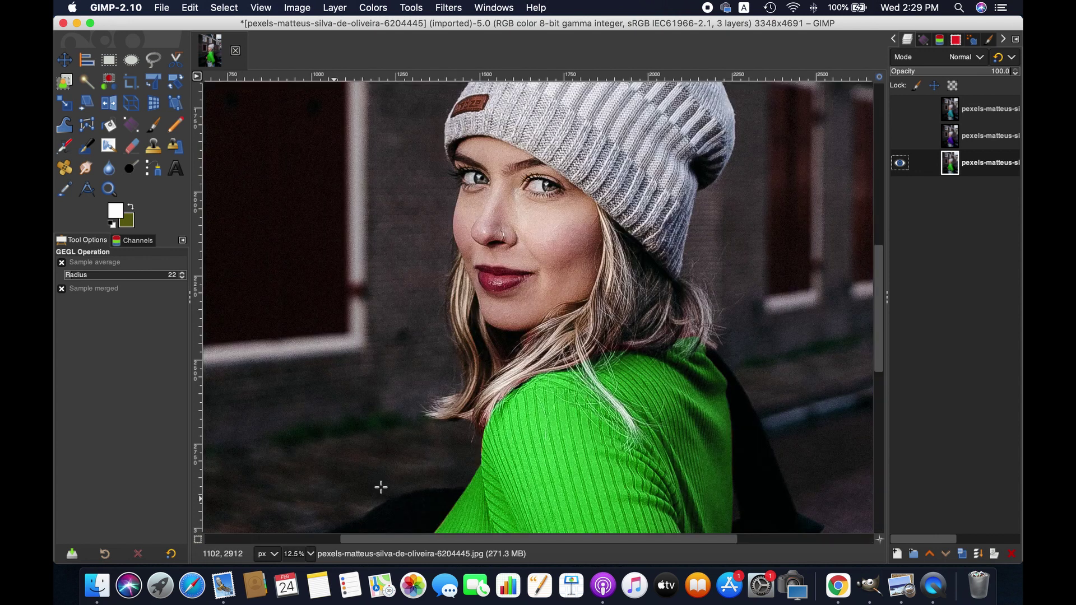
scroll(393, 482, "down", 5)
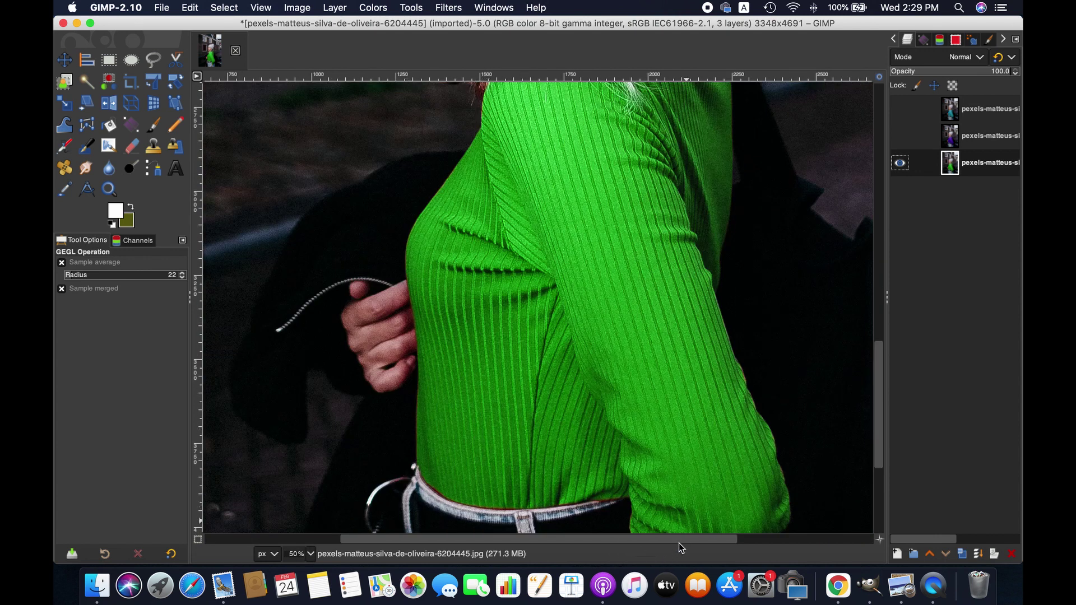
left_click_drag(678, 541, 734, 537)
scroll(567, 446, "up", 5)
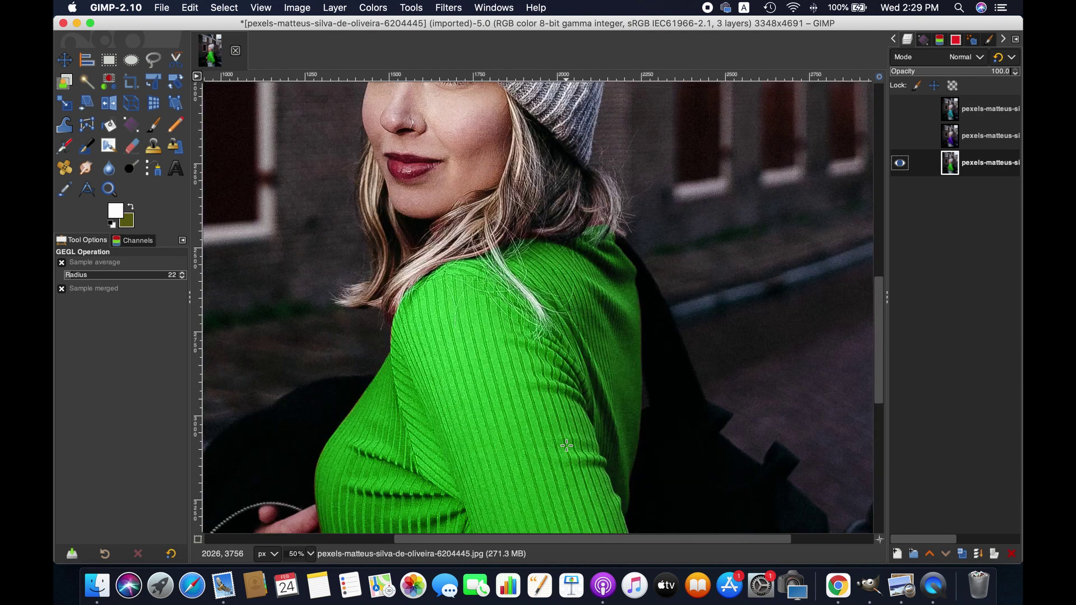
scroll(566, 446, "down", 5)
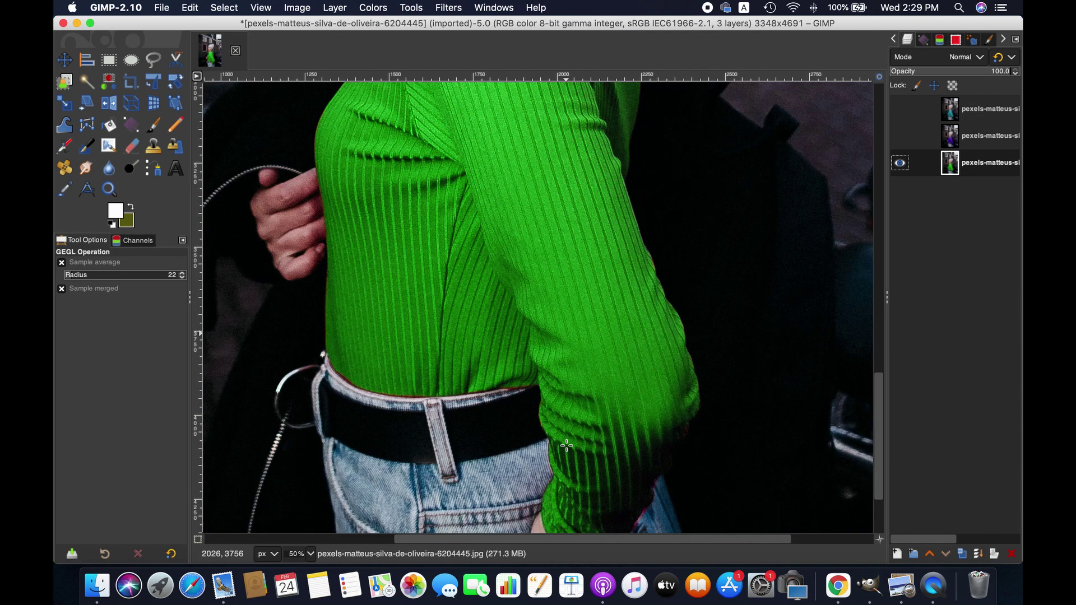
left_click(313, 556)
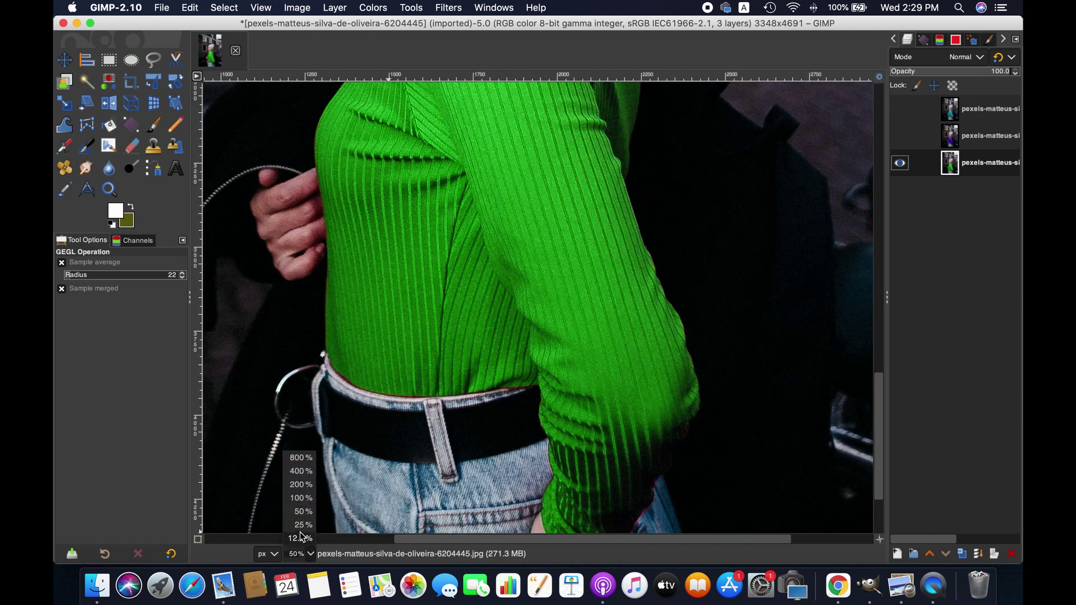
left_click(306, 492)
left_click_drag(632, 538, 557, 482)
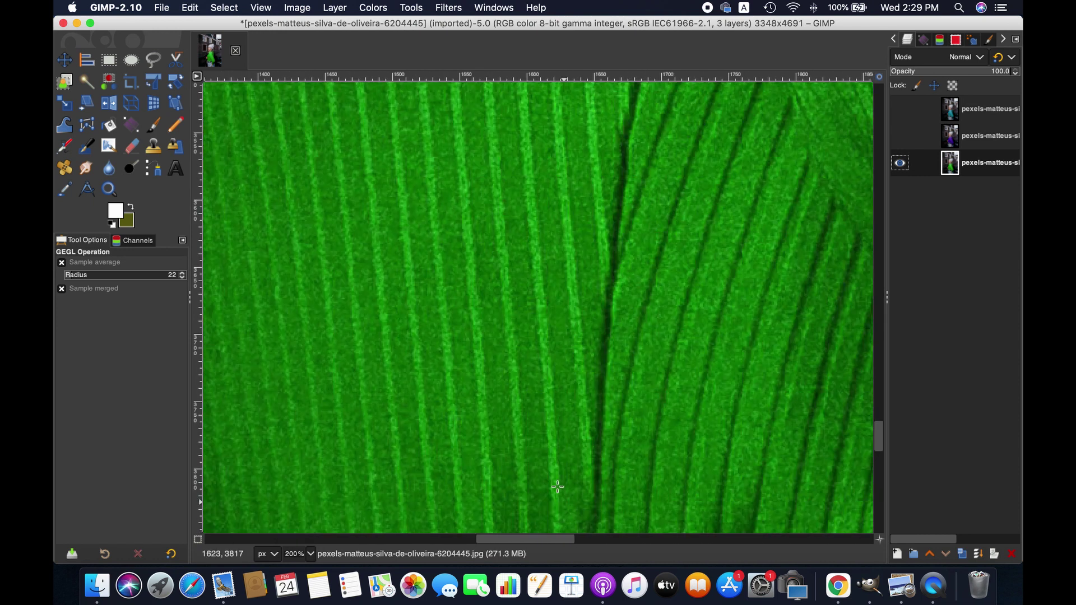
scroll(558, 482, "down", 3)
left_click_drag(542, 542, 530, 543)
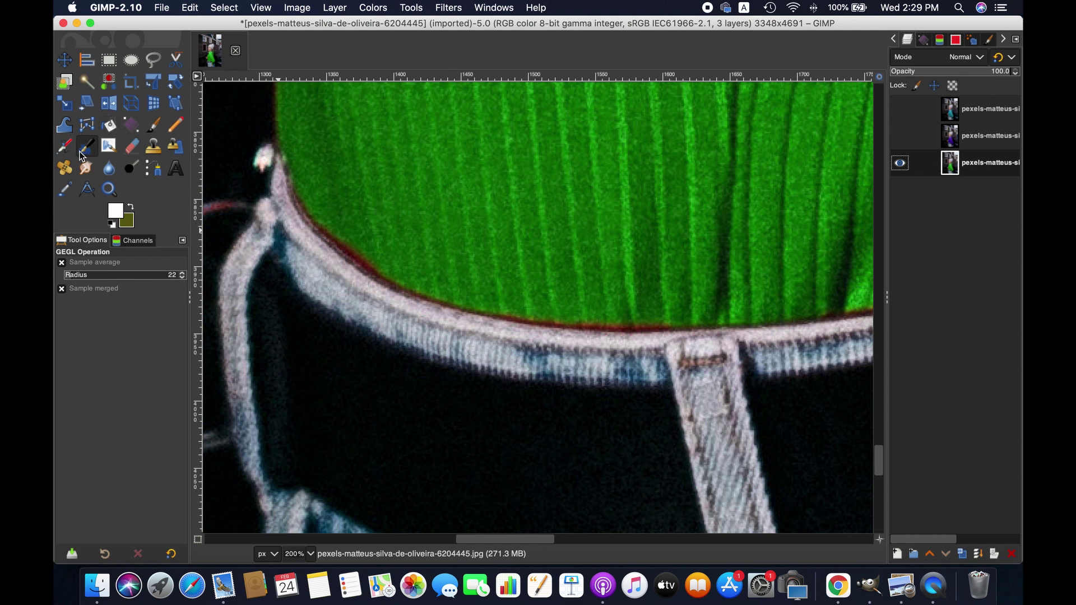
- Activate the Clone tool and set its brush hardness to 70 and its size to 36
left_click(153, 146)
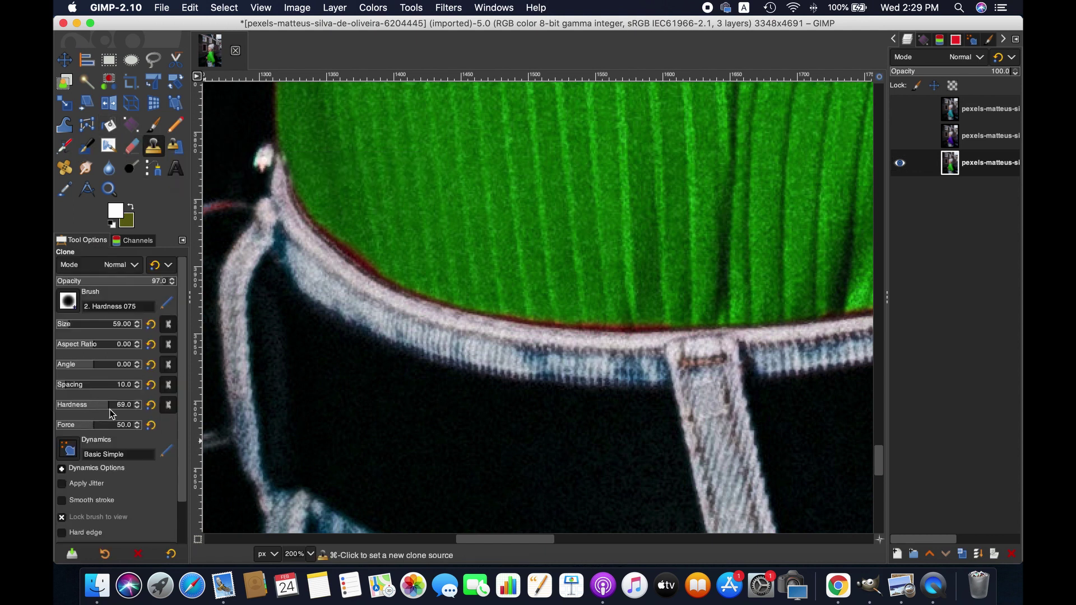
left_click(110, 405)
left_click(136, 322)
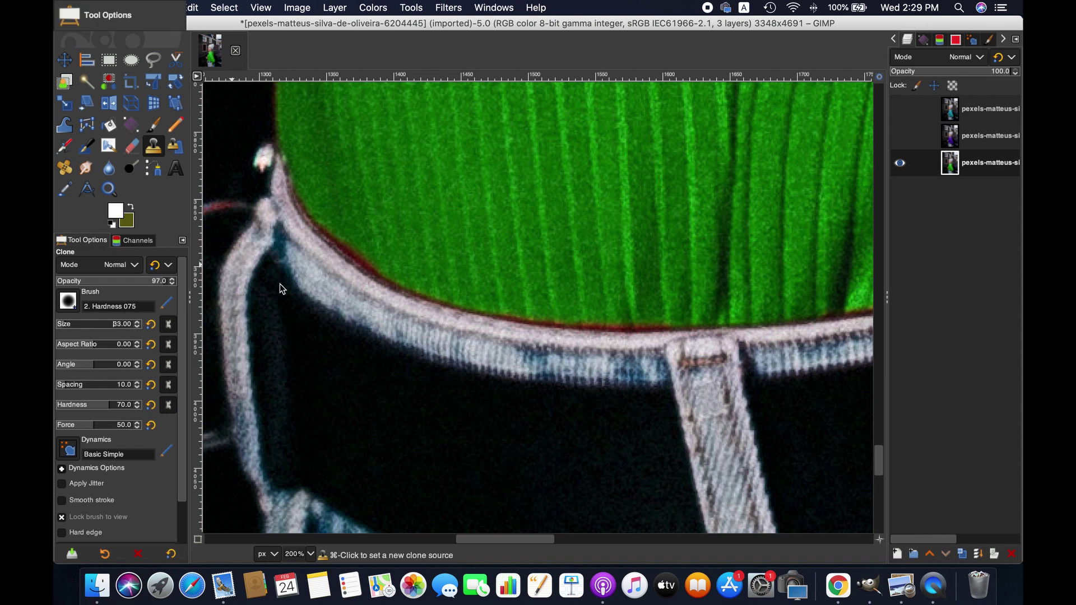
- Try cloning green sweater fabric over the red fringe above the waistband, and undo the stroke
left_click(676, 300, "super")
left_click(310, 554)
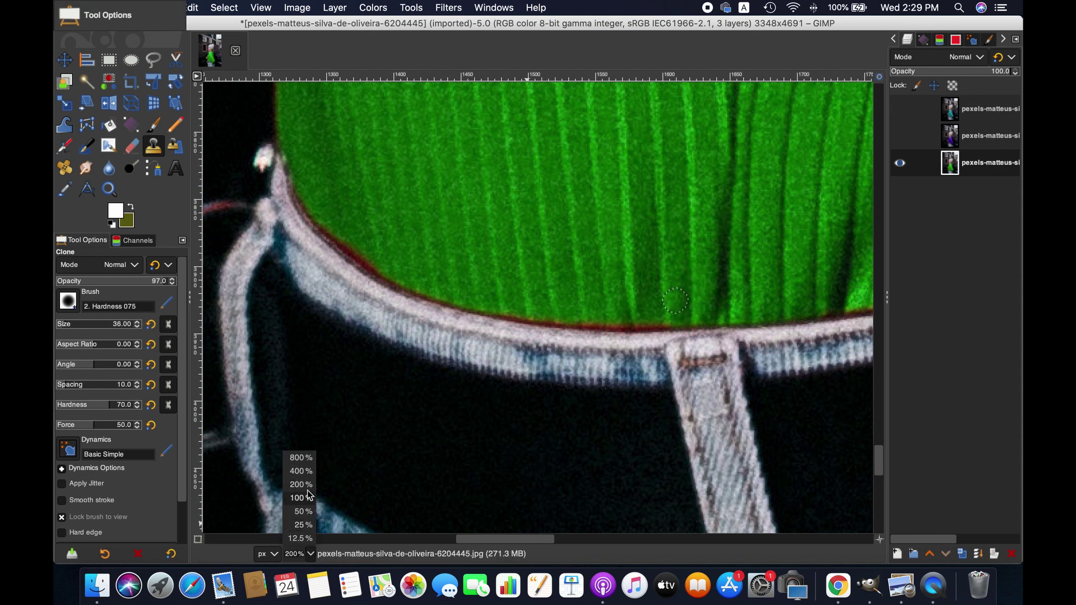
left_click(300, 496)
left_click_drag(717, 341, 685, 348)
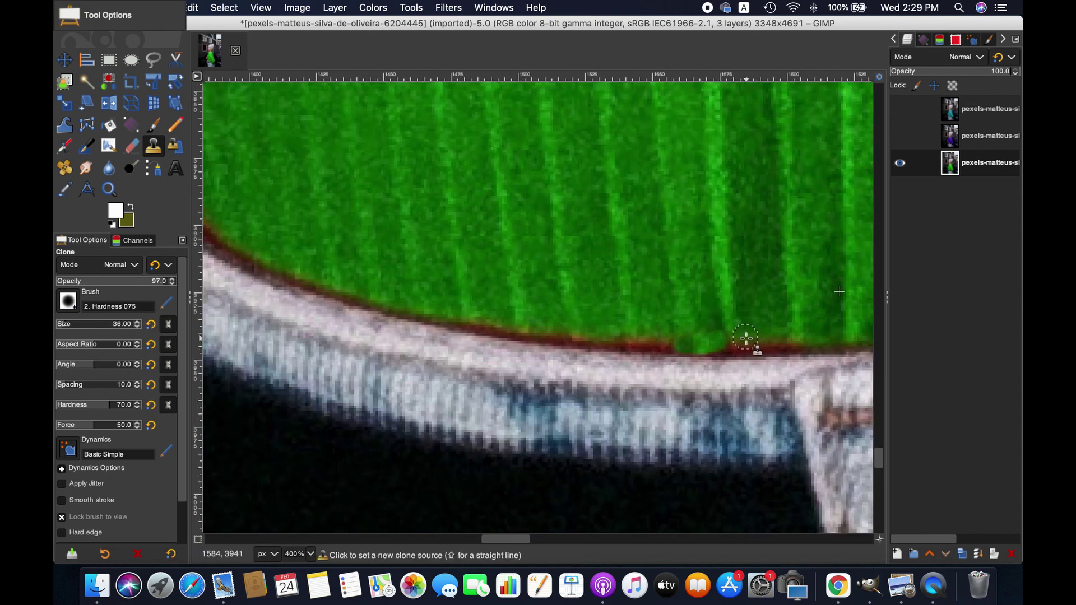
key("super+z")
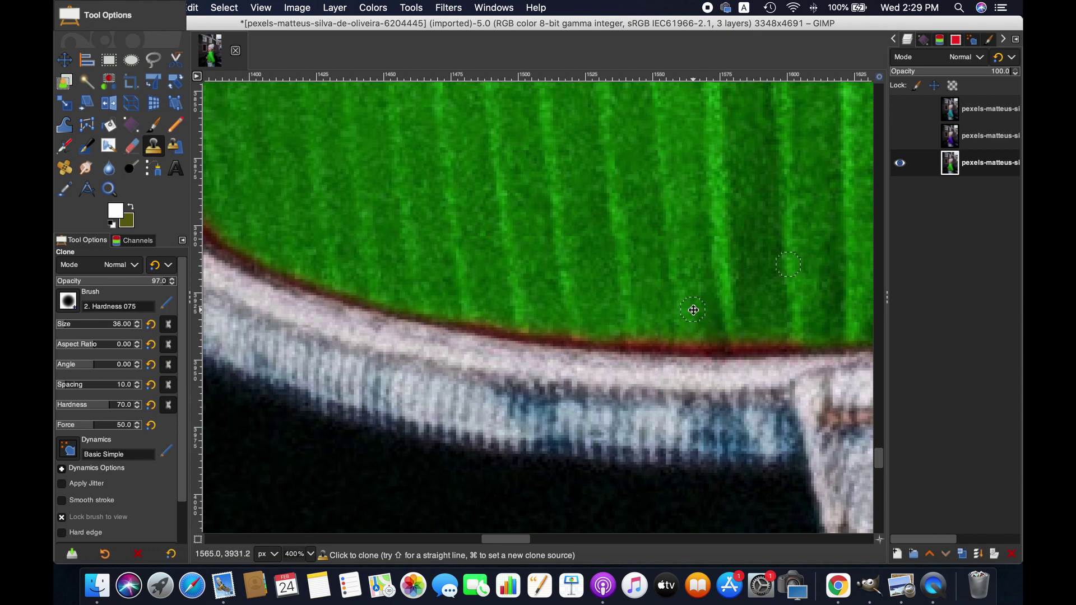
- Sample green fabric just above the hem and clone it over the red fringe along the middle of the waistband
scroll(693, 314, "up", 1)
left_click(693, 319, "super")
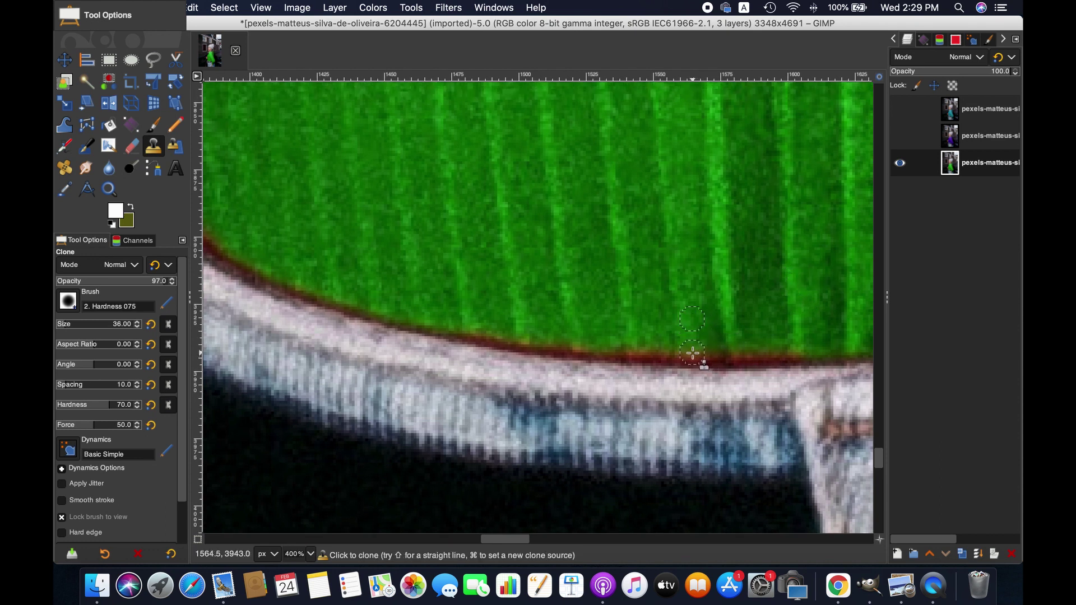
mouse_move(693, 353)
left_mouse_down()
mouse_move(597, 350)
mouse_move(598, 332)
mouse_move(617, 322)
mouse_move(582, 311)
mouse_move(591, 355)
mouse_move(557, 347)
mouse_move(559, 332)
mouse_move(558, 345)
mouse_move(505, 344)
left_mouse_up()
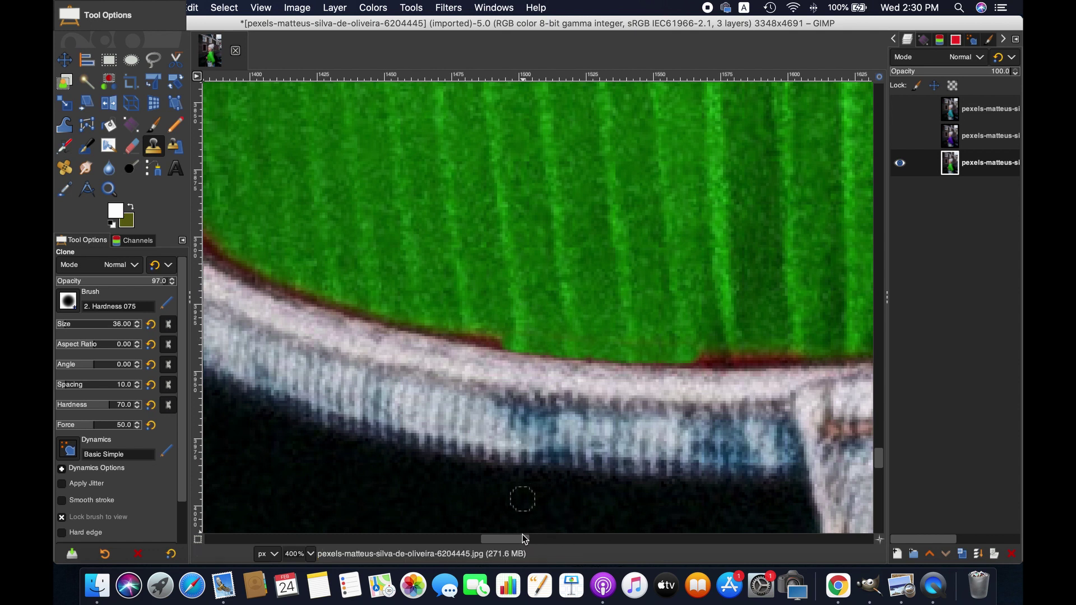
scroll(701, 347, "left", 4)
mouse_move(701, 346)
left_mouse_down()
mouse_move(711, 337)
mouse_move(673, 331)
left_mouse_up()
- Clone green fabric over the red fringe along the curved hem up to the waistband's left end
scroll(656, 331, "up", 3)
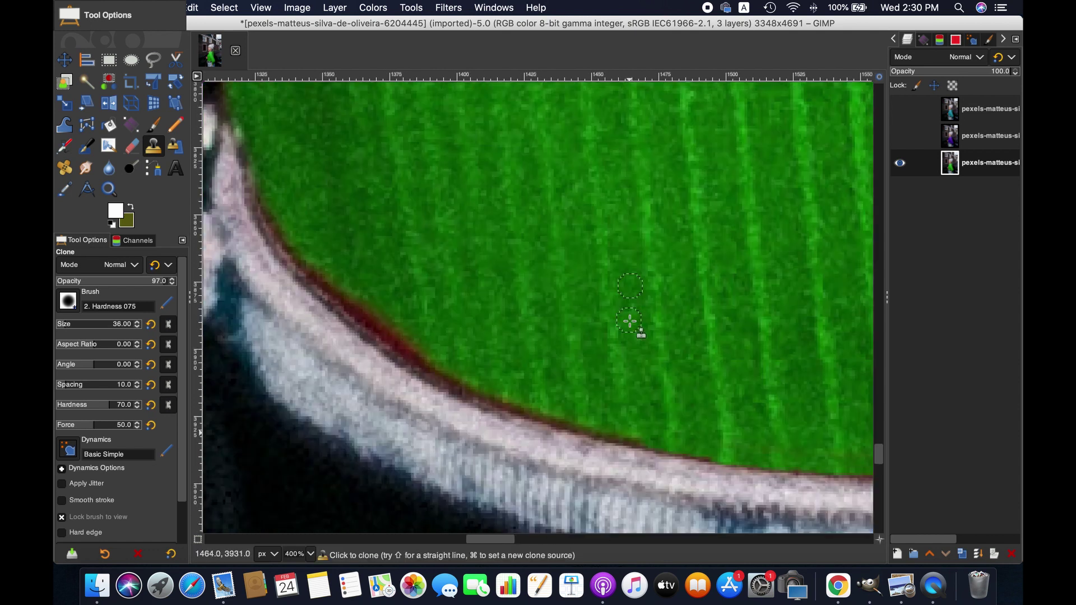
mouse_move(650, 437)
left_mouse_down()
mouse_move(522, 404)
mouse_move(505, 395)
mouse_move(514, 386)
mouse_move(513, 396)
mouse_move(483, 387)
mouse_move(436, 357)
mouse_move(529, 406)
mouse_move(477, 375)
mouse_move(492, 356)
mouse_move(429, 391)
mouse_move(440, 371)
mouse_move(342, 298)
left_mouse_up()
scroll(509, 385, "up", 3)
scroll(509, 385, "down", 3)
scroll(467, 433, "up", 3)
left_click_drag(336, 408, 304, 362)
mouse_move(262, 267)
left_mouse_down()
mouse_move(264, 313)
mouse_move(294, 363)
mouse_move(428, 473)
left_mouse_up()
scroll(397, 377, "down", 3)
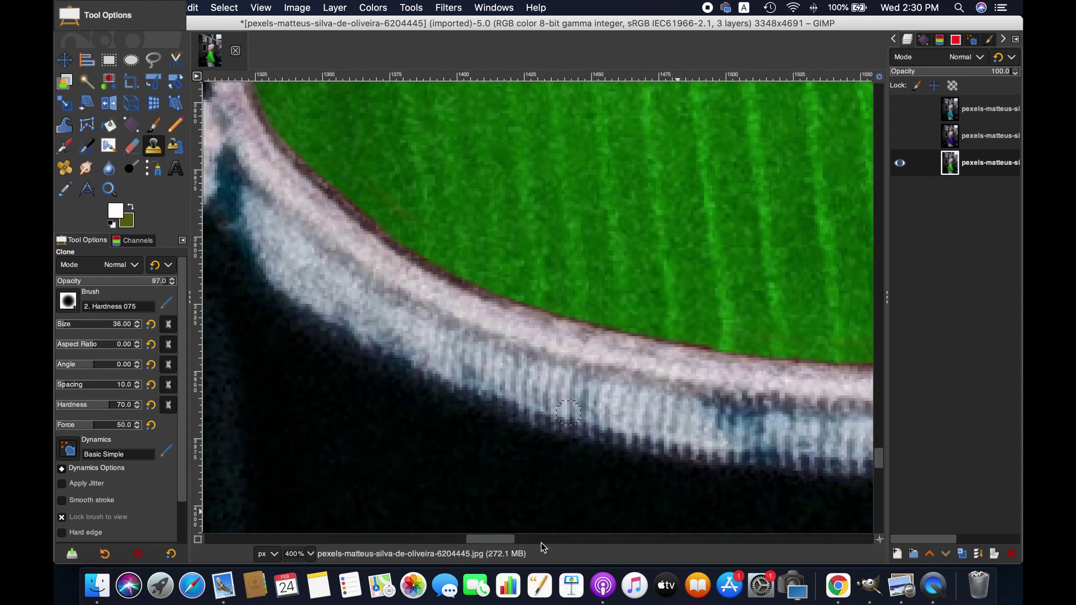
- Clone green fabric over the remaining red patch of the hem beside the front belt loop
left_click_drag(496, 540, 543, 545)
scroll(542, 551, "left", 5)
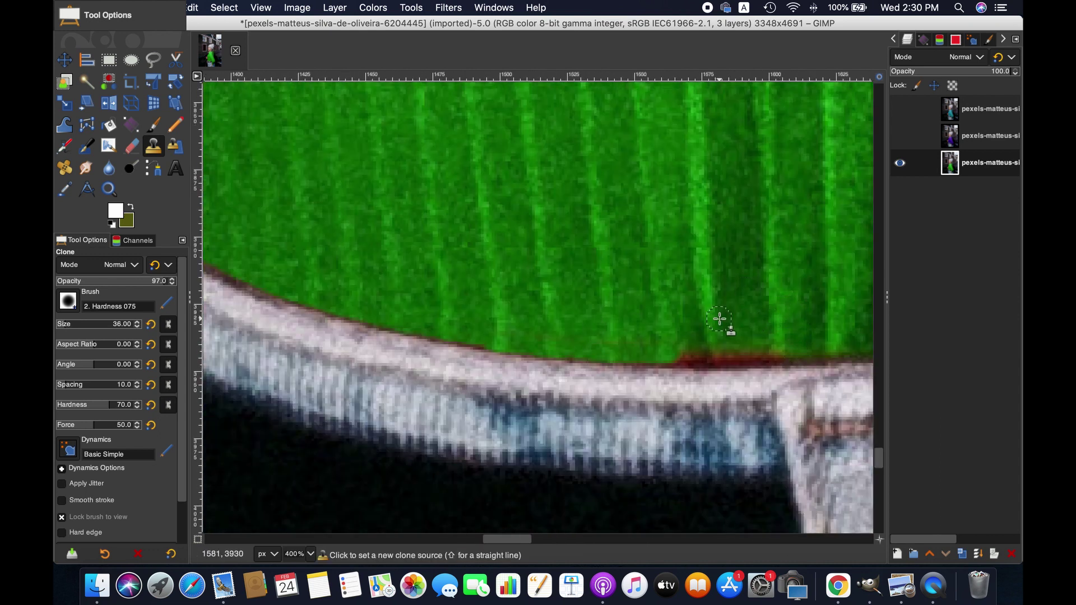
mouse_move(720, 348)
left_mouse_down()
mouse_move(681, 353)
mouse_move(846, 355)
left_mouse_up()
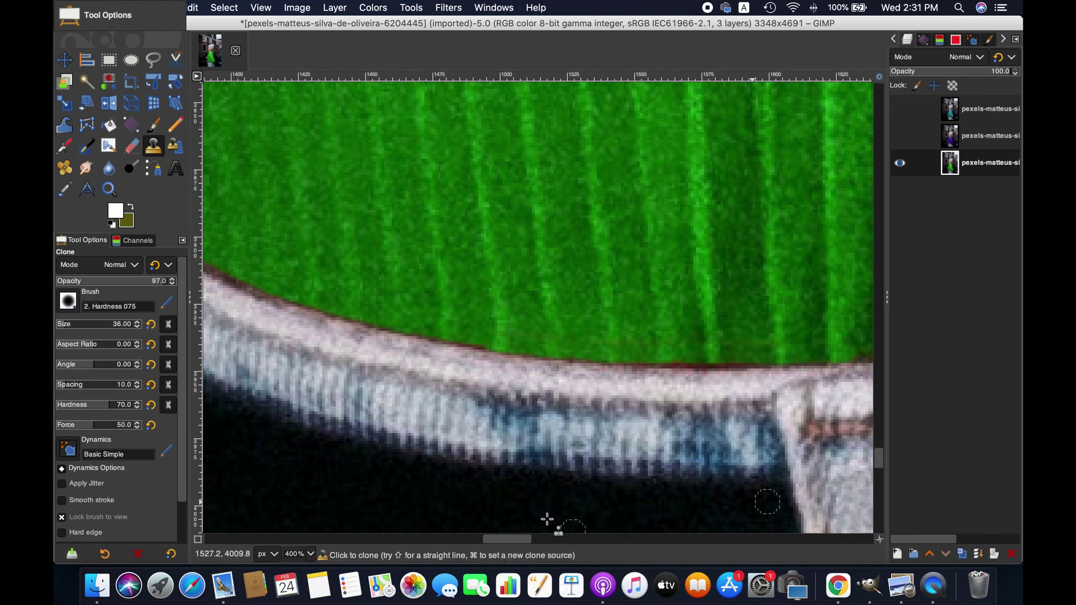
- Sample blue denim beside the sleeve cuff and clone it over the pink fringe on the lower slanted edge of the jeans
scroll(583, 541, "right", 8)
scroll(583, 541, "right", 15)
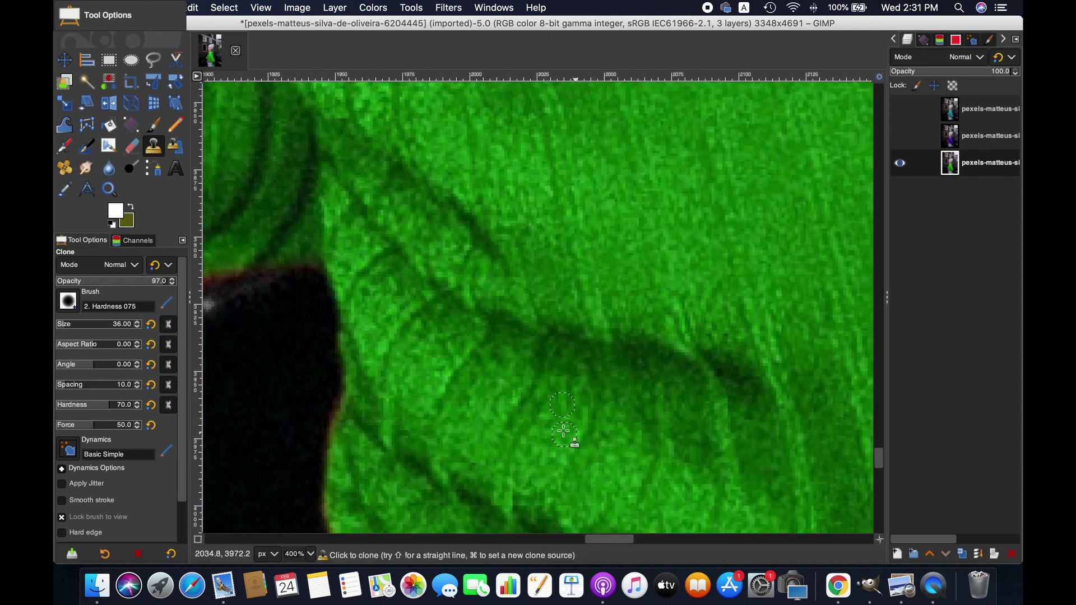
left_click(310, 553)
left_click(300, 513)
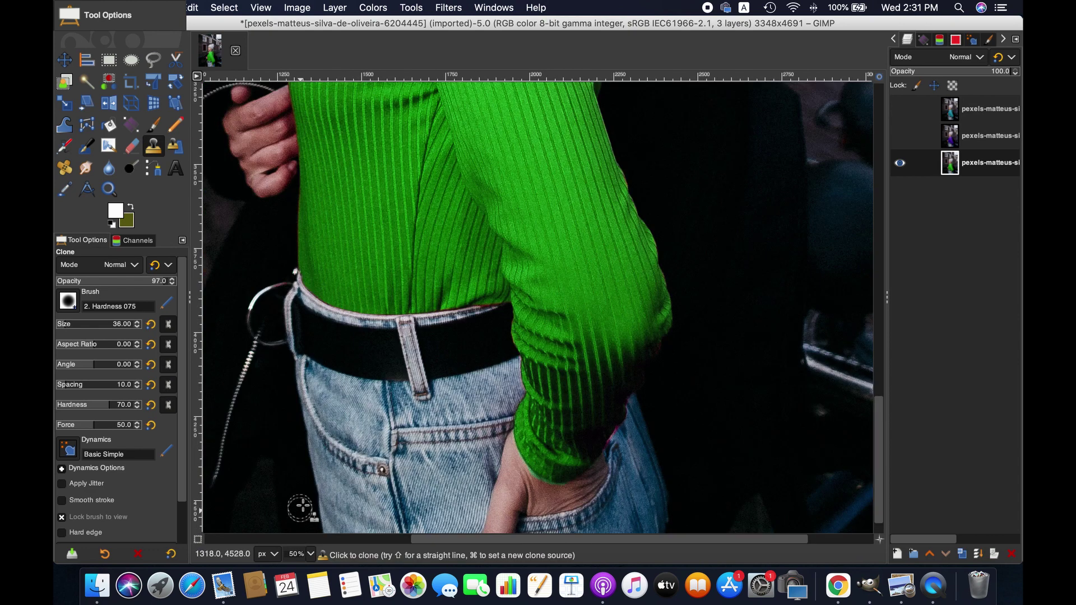
scroll(352, 448, "up", 10)
scroll(352, 449, "down", 14)
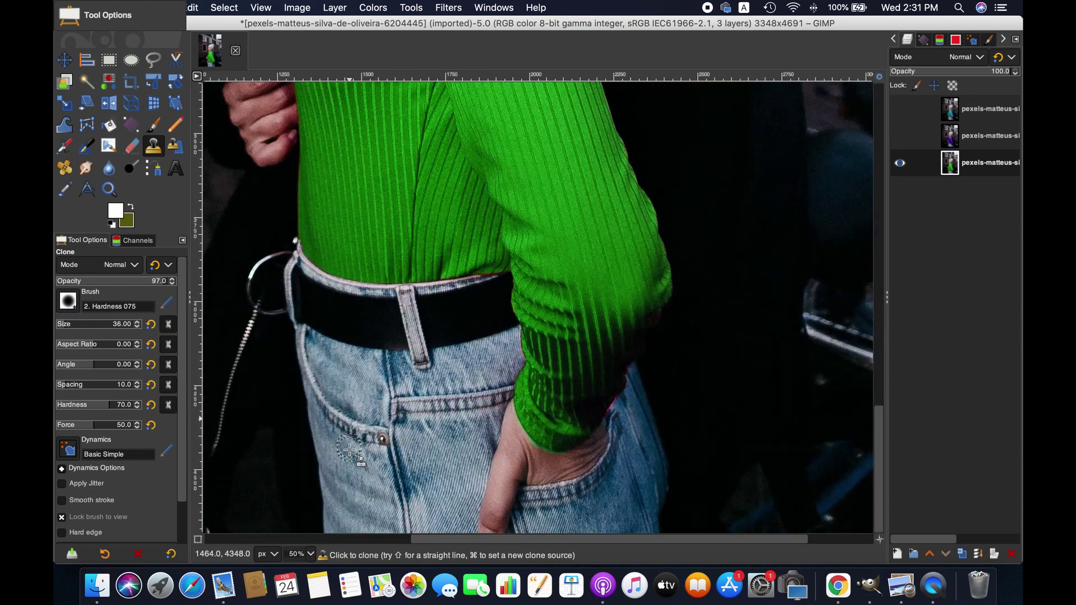
left_click(308, 553)
left_click(300, 486)
left_click_drag(644, 539, 718, 533)
scroll(506, 460, "down", 4)
scroll(392, 425, "down", 2)
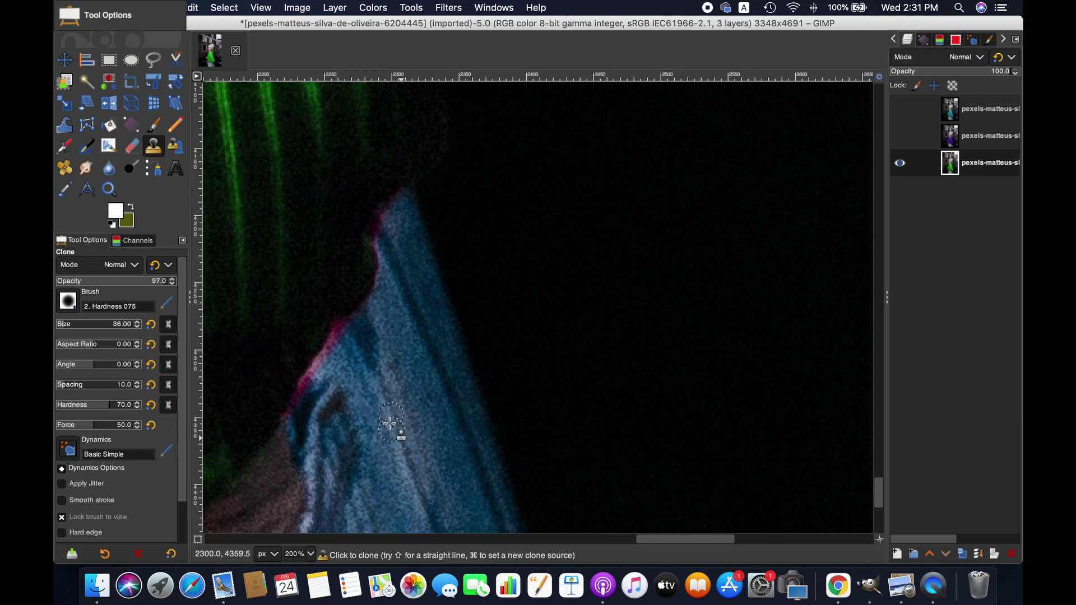
left_click(354, 358, "super")
left_click_drag(348, 333, 301, 409)
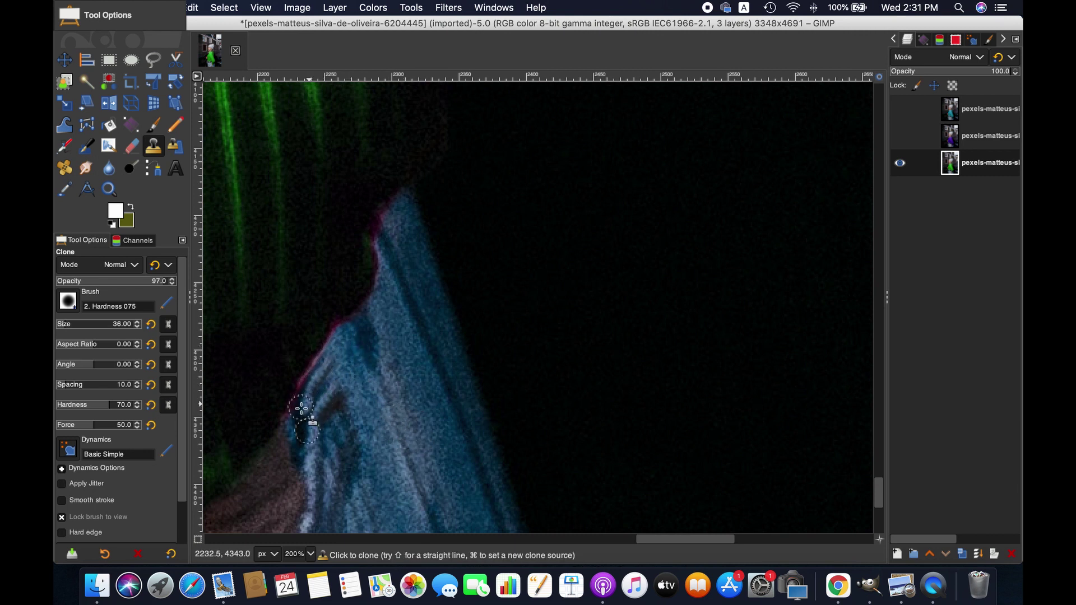
- Clone denim over the pink fringe near the jeans' pointed tip and touch up the slanted edge below it
left_click(403, 227, "super")
mouse_move(401, 214)
left_mouse_down()
mouse_move(386, 230)
mouse_move(384, 266)
left_mouse_up()
left_click(370, 352)
left_click(351, 340, "super")
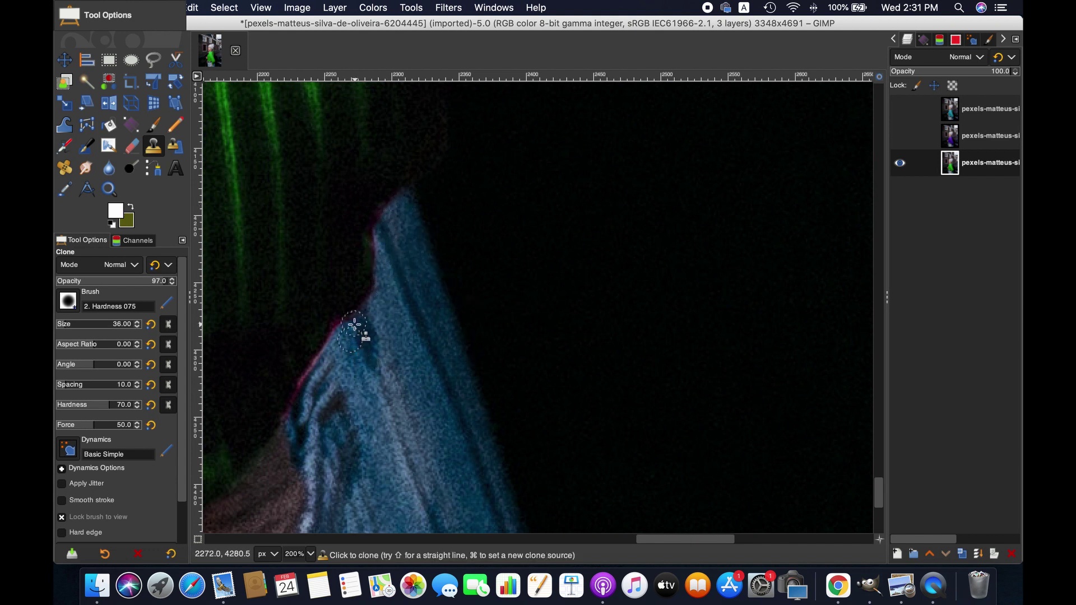
left_click_drag(355, 325, 298, 424)
scroll(412, 359, "down", 3)
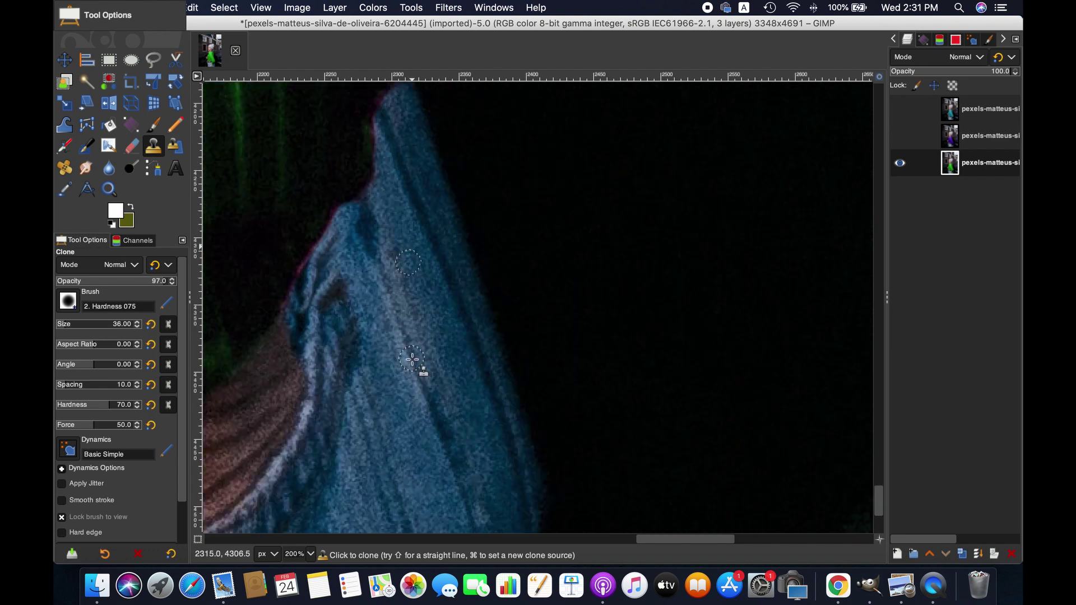
scroll(412, 360, "down", 3)
- View the whole photo at 12.5% and show the middle purple and top teal sweater layers
left_click(310, 554)
left_click(300, 540)
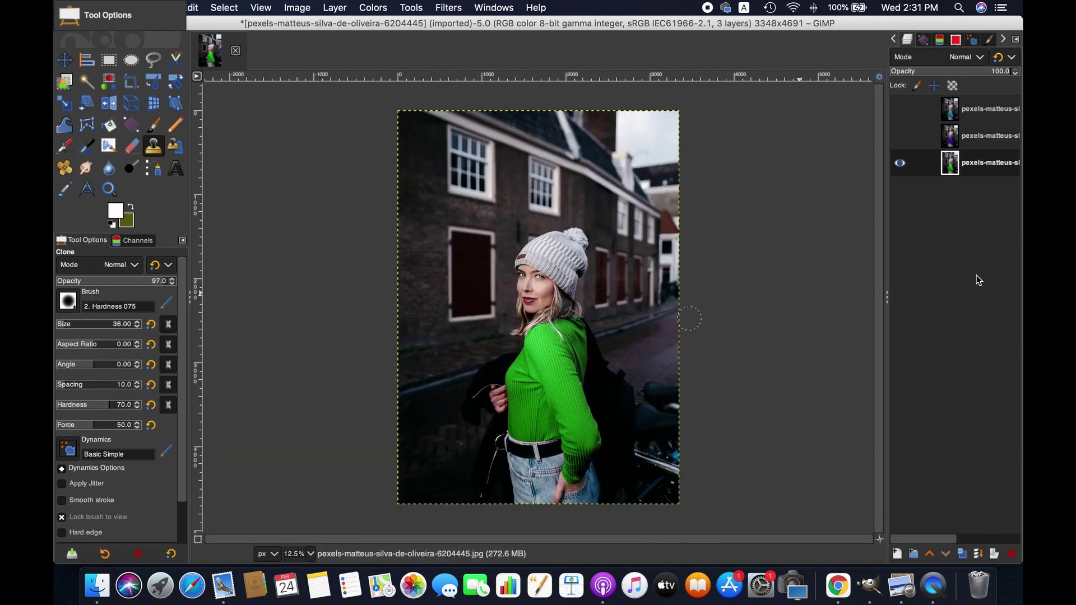
left_click(909, 140)
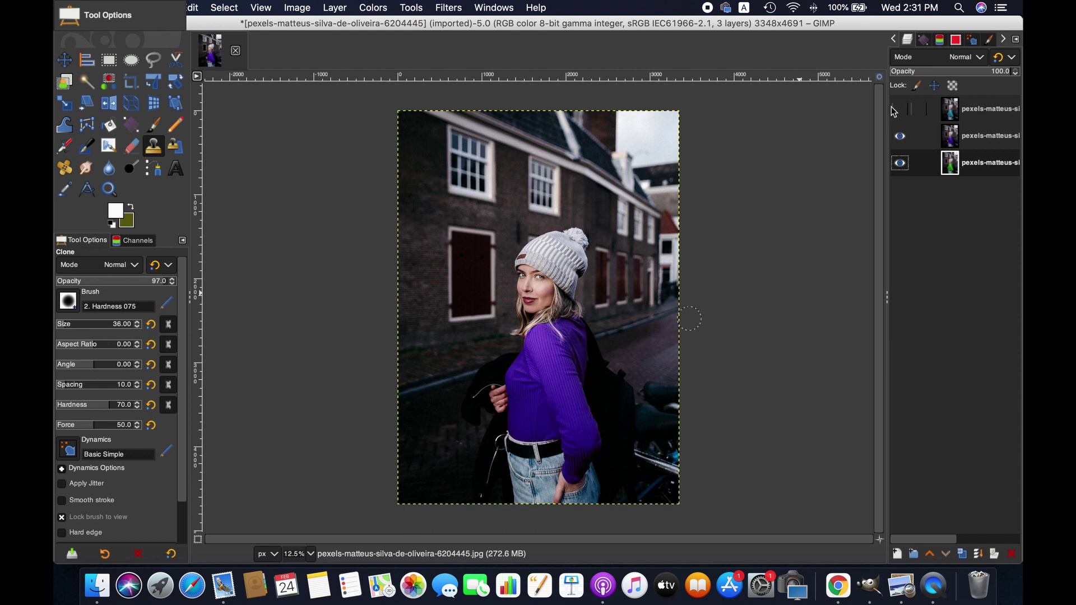
left_click(900, 109)
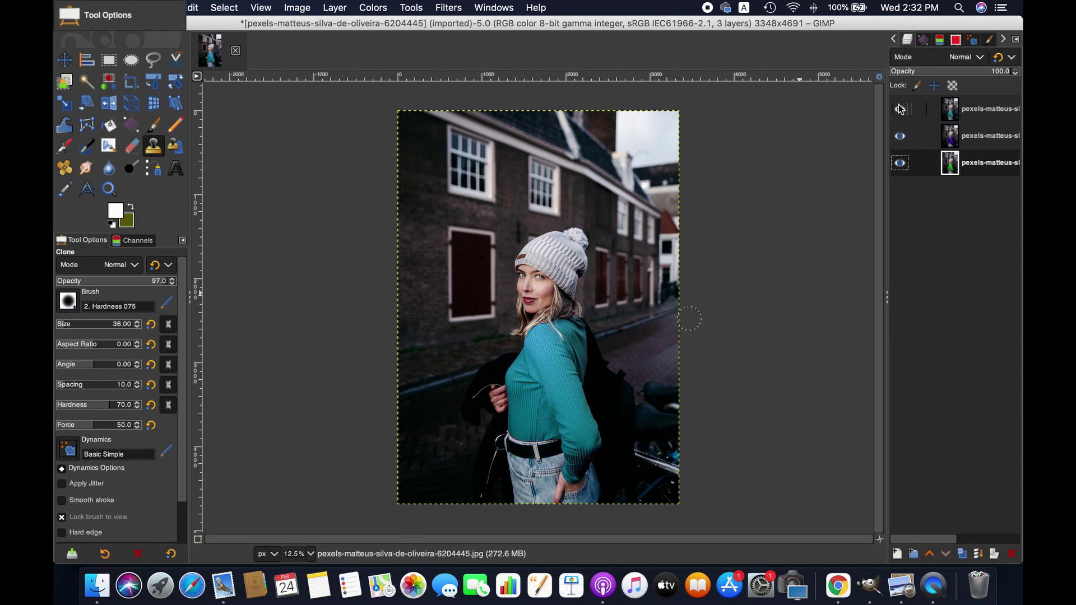